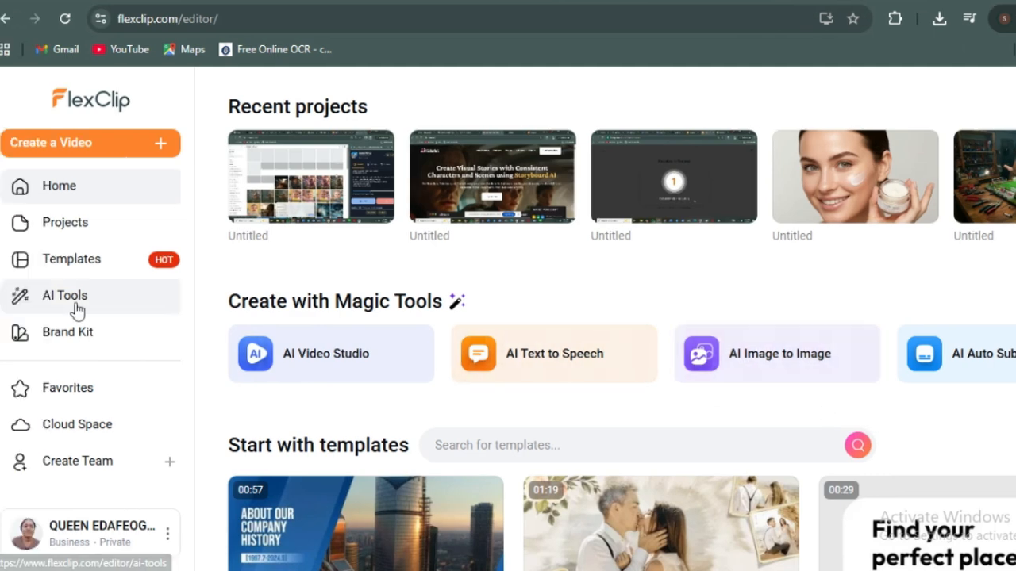
# Step: Open the AI Text to Image generator from the image category of the AI tools
pyautogui.click(30, 302)
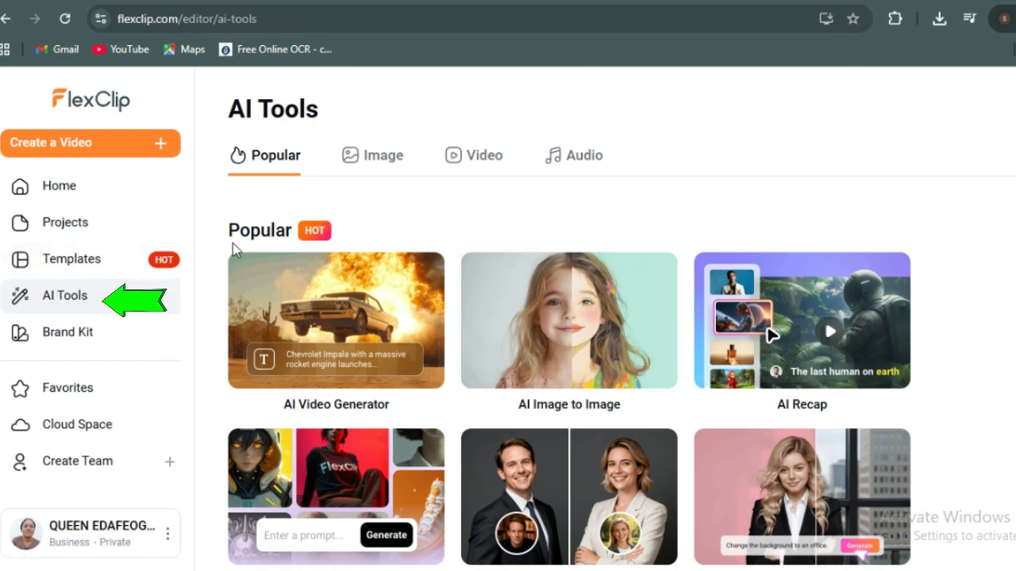
pyautogui.click(384, 155)
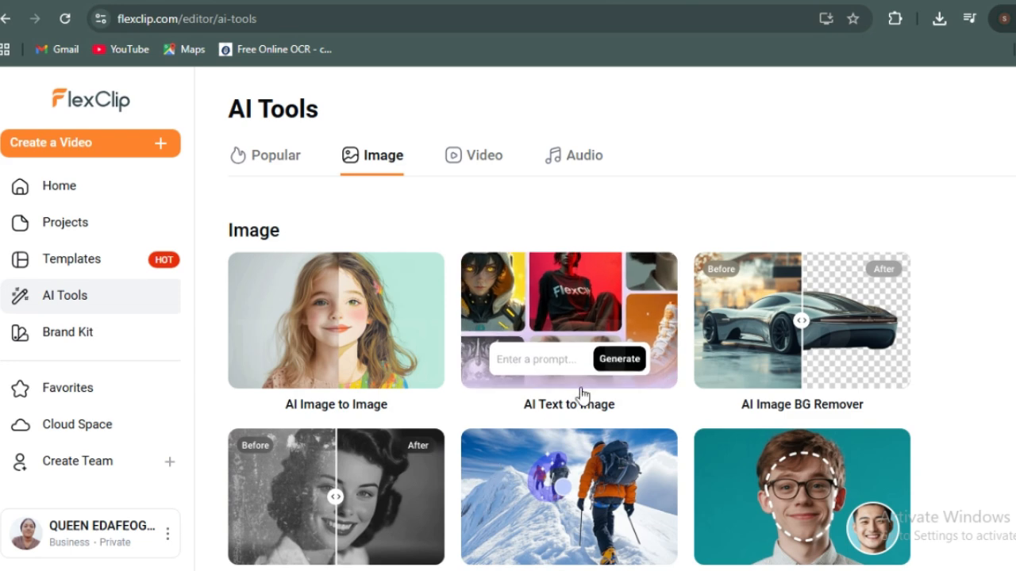
pyautogui.click(569, 362)
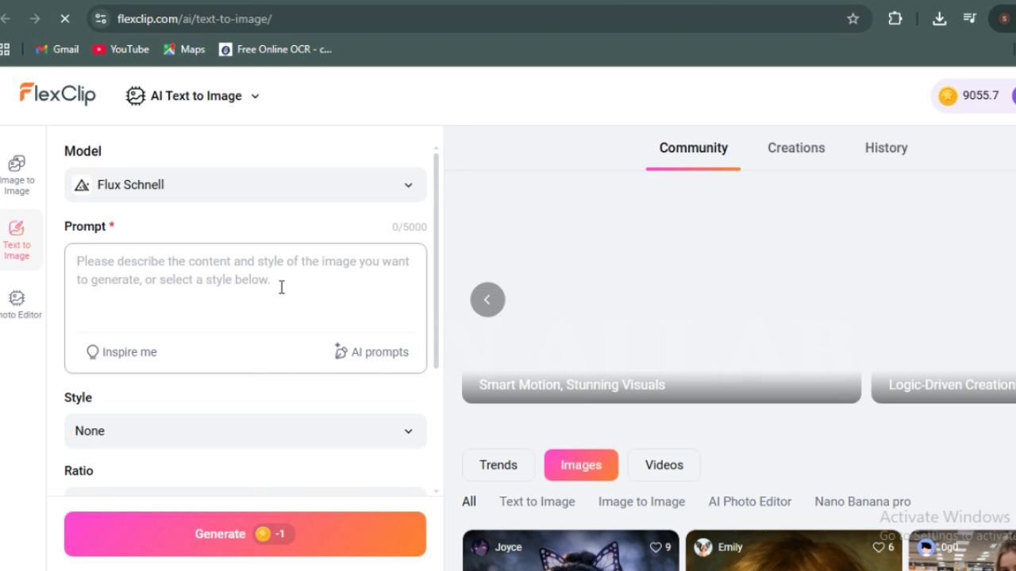
# Step: Enter a prompt for an ultra-realistic ice queen on a frozen crystal throne, with silver crown, frost gown, frozen castle background and cinematic lighting
pyautogui.click(319, 181)
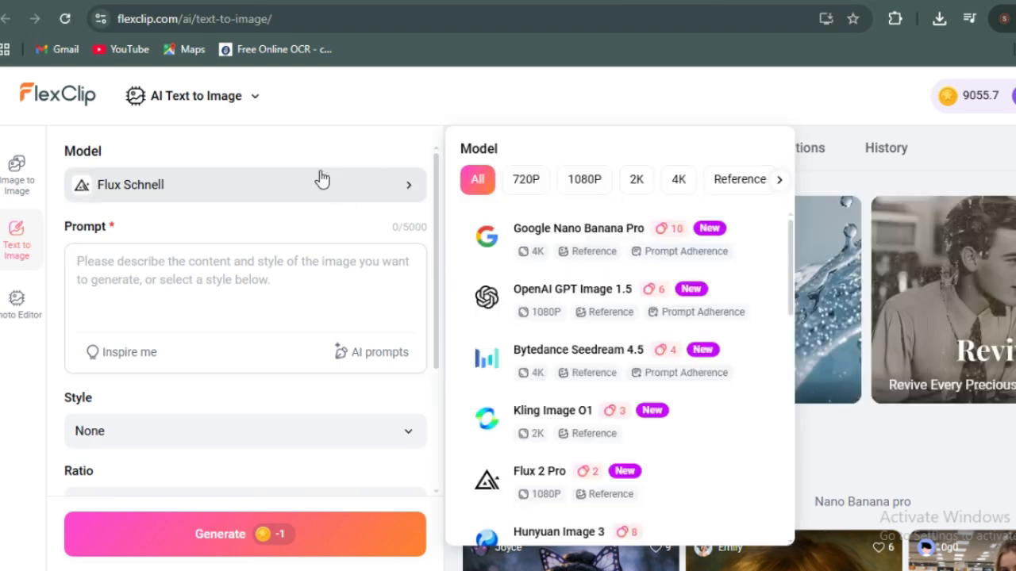
pyautogui.click(288, 278)
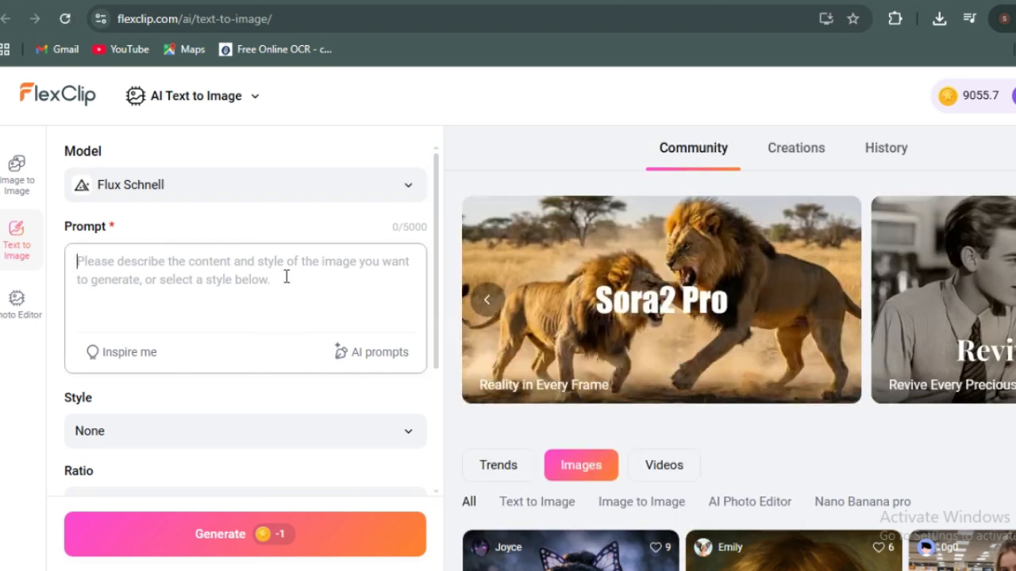
pyautogui.write('A powerful ice queen sitting on a frozen crystal throne, silver crown glowing, pale blue eyes, flowing white and icy blue gown made of frost, snow drifting in the air, frozen castle in the background, cold mist, cinematic lighting, ultra-realistic, fantasy cold art, high detail')
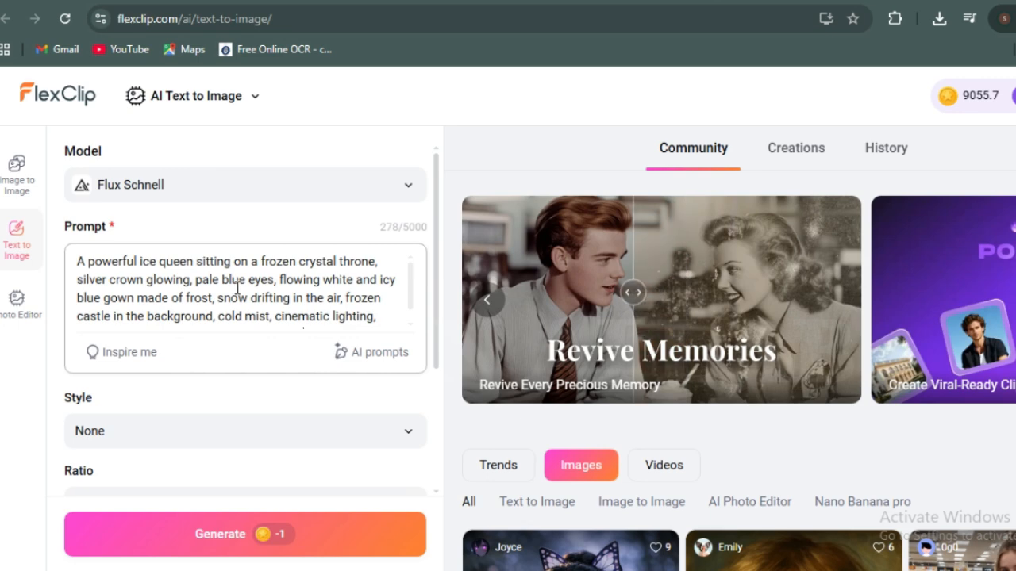
pyautogui.scroll(-1, 235, 288)
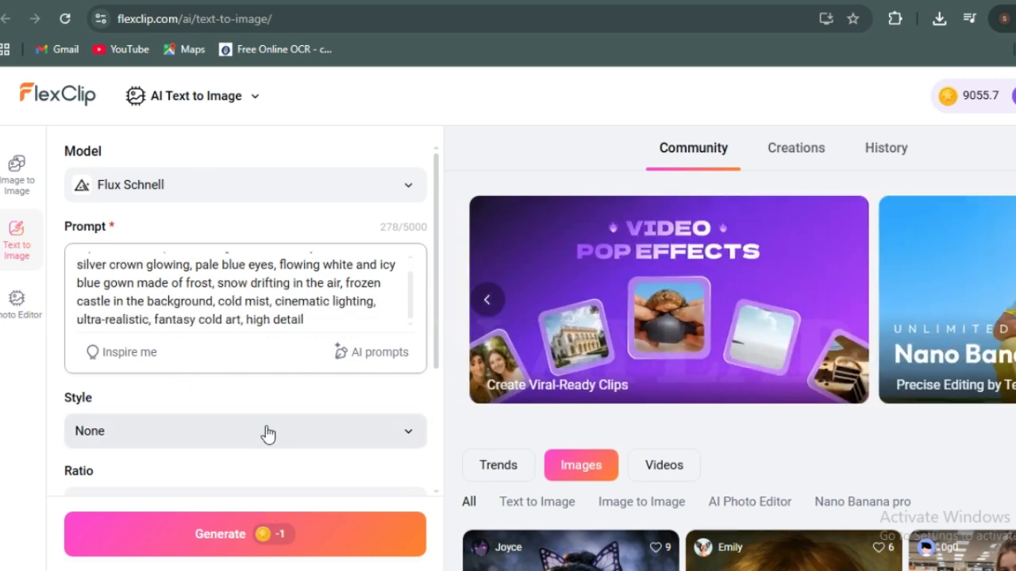
# Step: Set the image style to Cinematic and the aspect ratio to 16:9
pyautogui.scroll(-2, 249, 415)
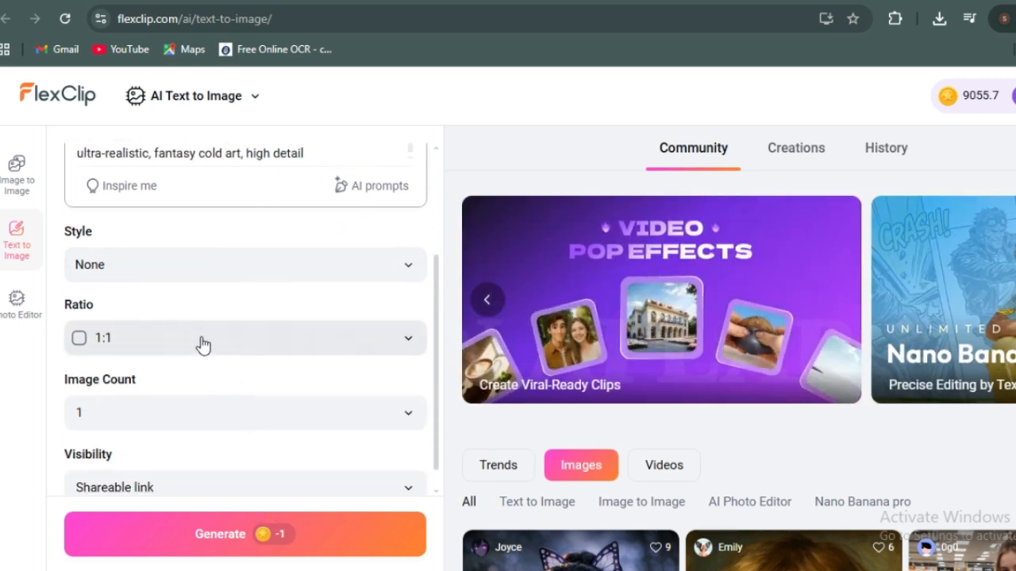
pyautogui.click(230, 274)
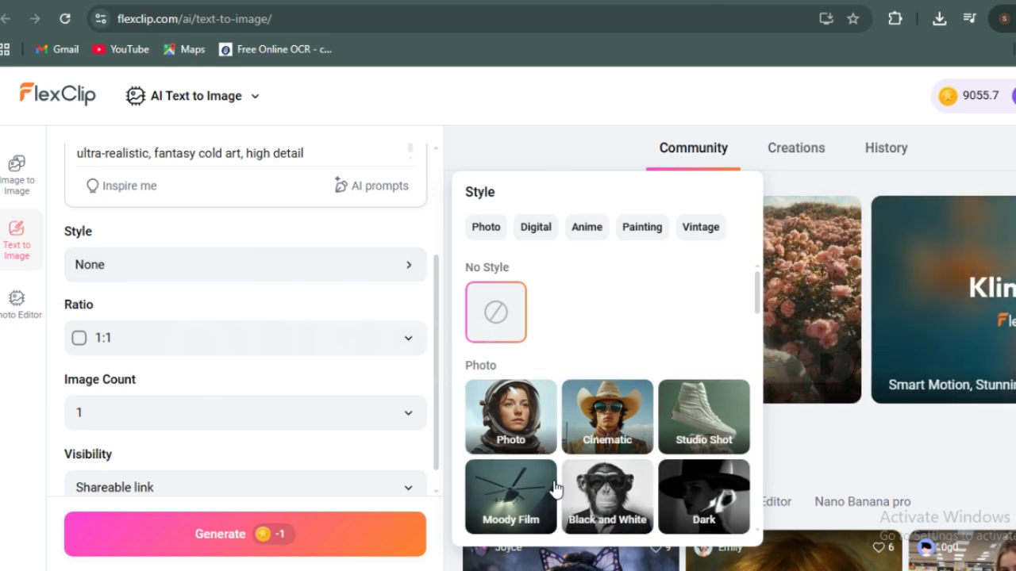
pyautogui.click(600, 428)
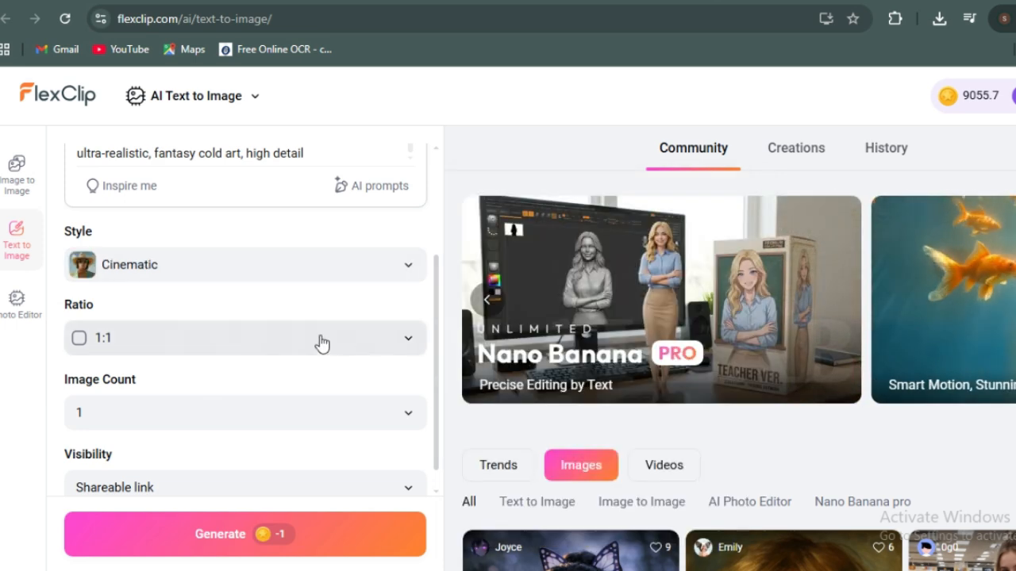
pyautogui.click(232, 346)
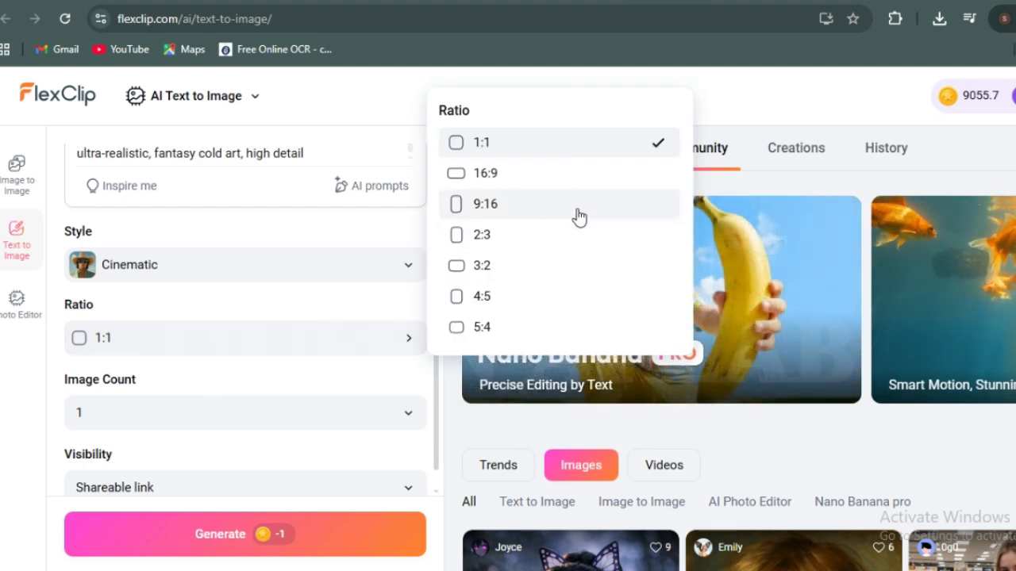
pyautogui.click(492, 173)
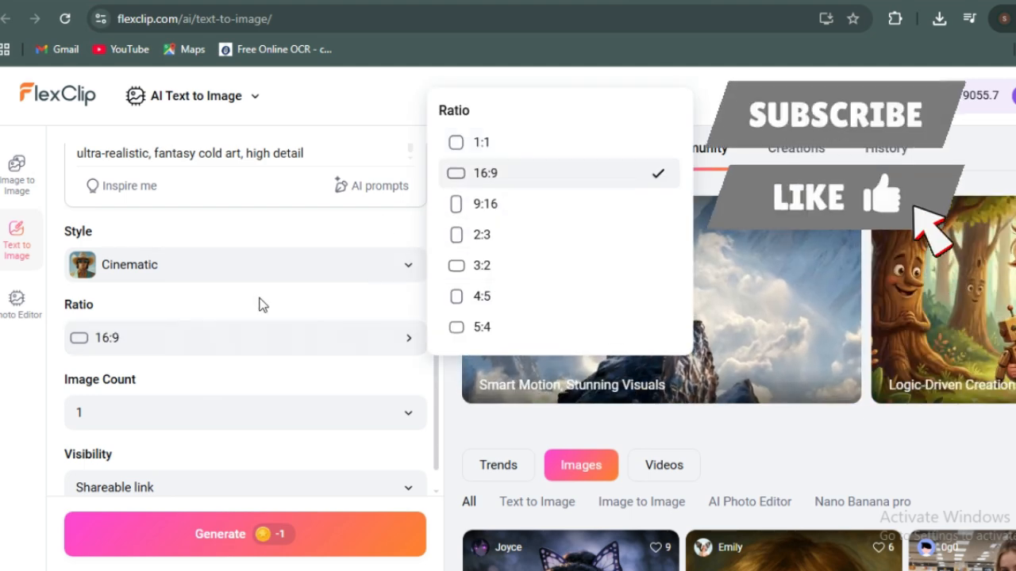
pyautogui.click(281, 338)
# Step: Generate the ice queen image with Flux Schnell and download it from its preview
pyautogui.scroll(-1, 281, 340)
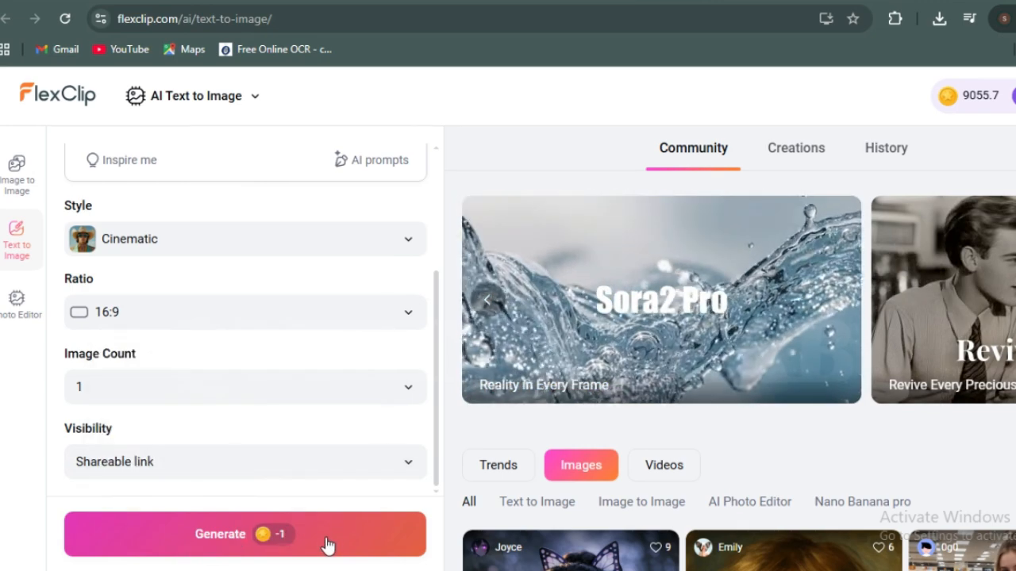
pyautogui.click(325, 545)
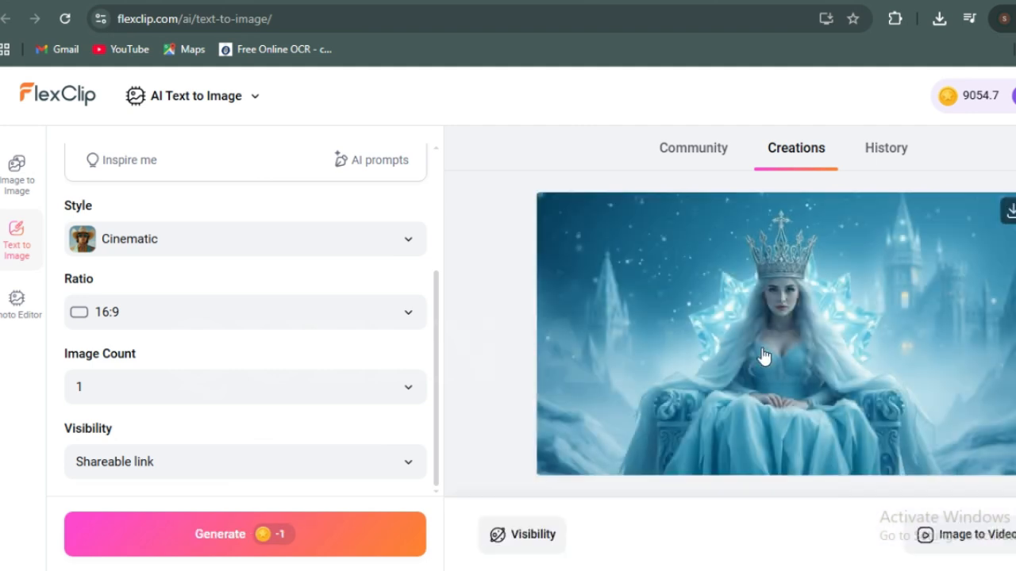
pyautogui.click(810, 350)
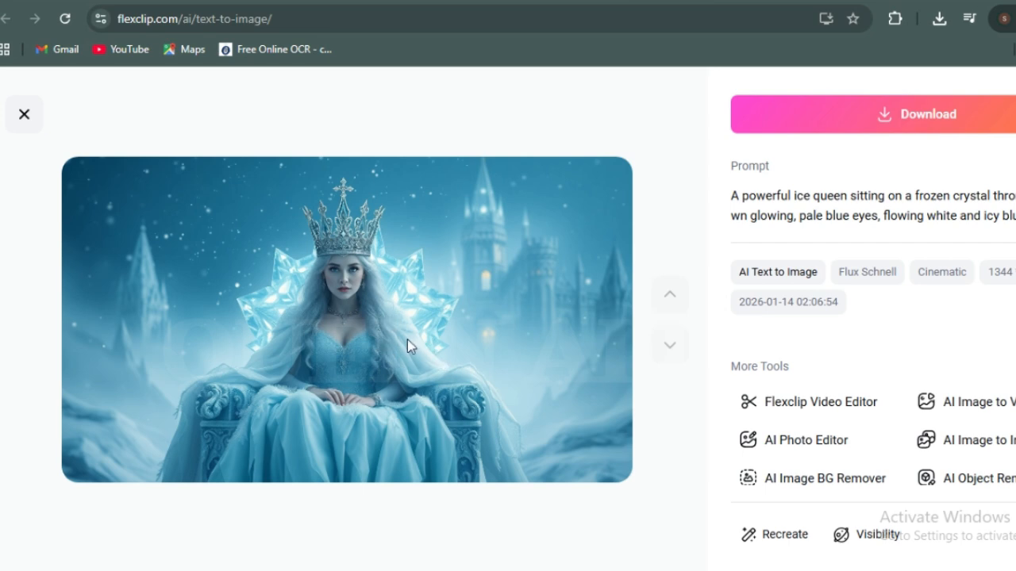
pyautogui.click(926, 116)
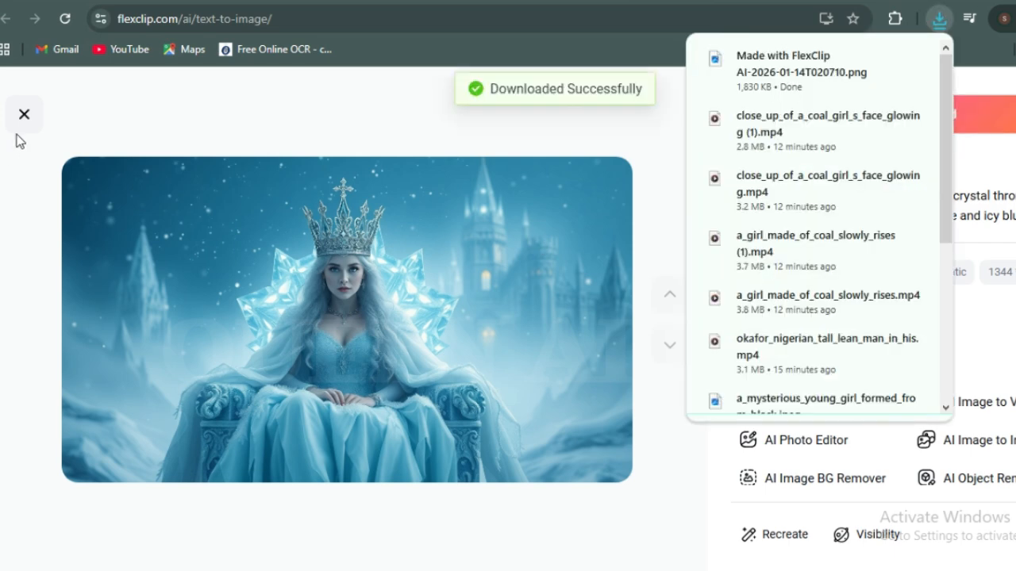
pyautogui.click(23, 116)
# Step: Switch the generation model to Google Nano Banana Pro, keeping the same prompt
pyautogui.scroll(4, 220, 277)
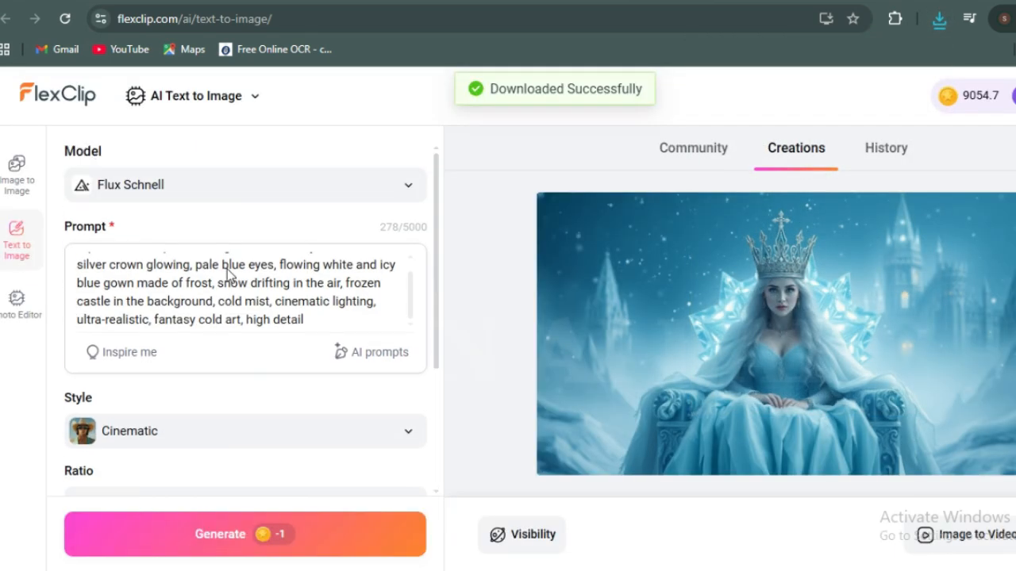
pyautogui.click(333, 200)
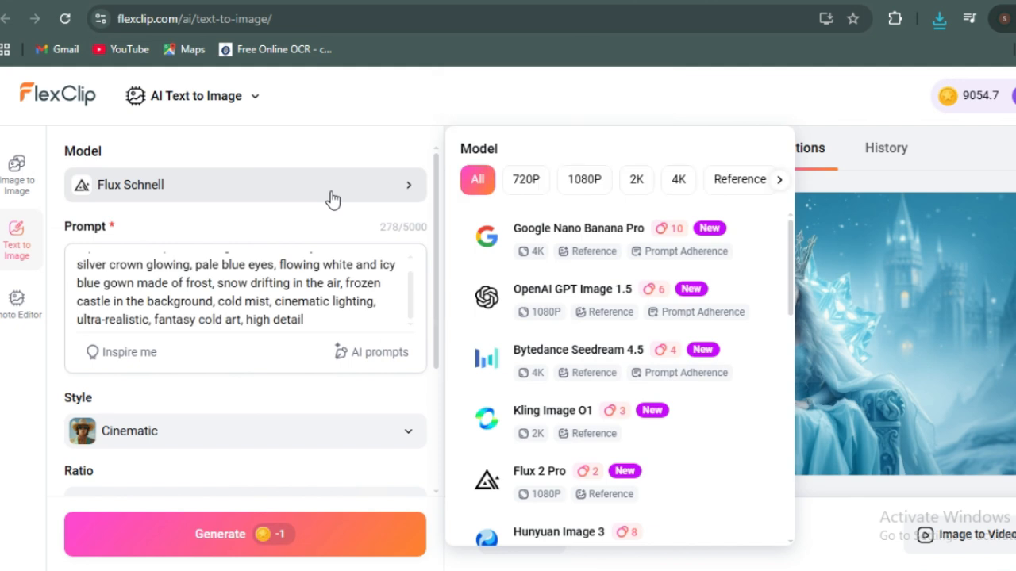
pyautogui.click(605, 236)
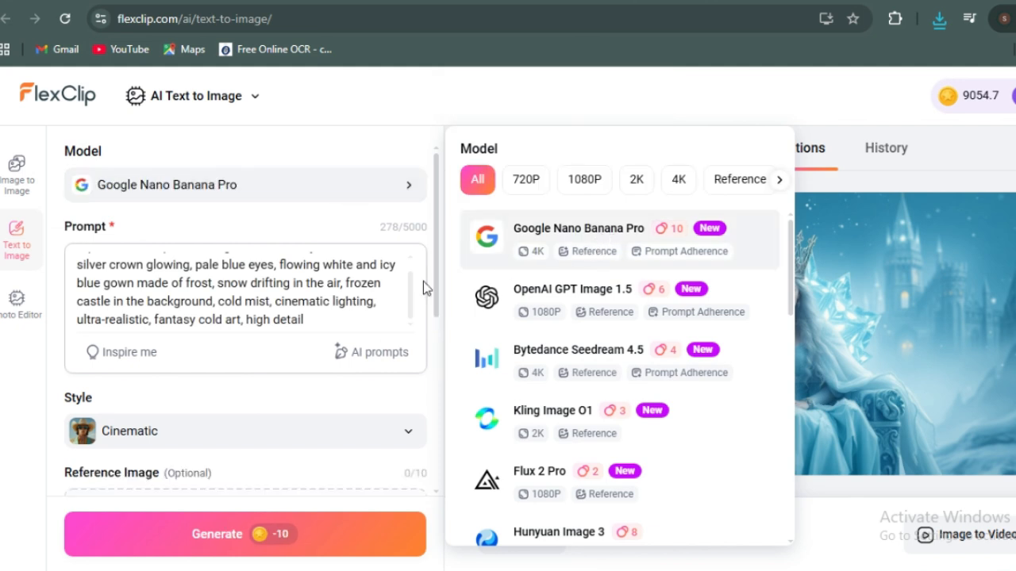
pyautogui.click(263, 281)
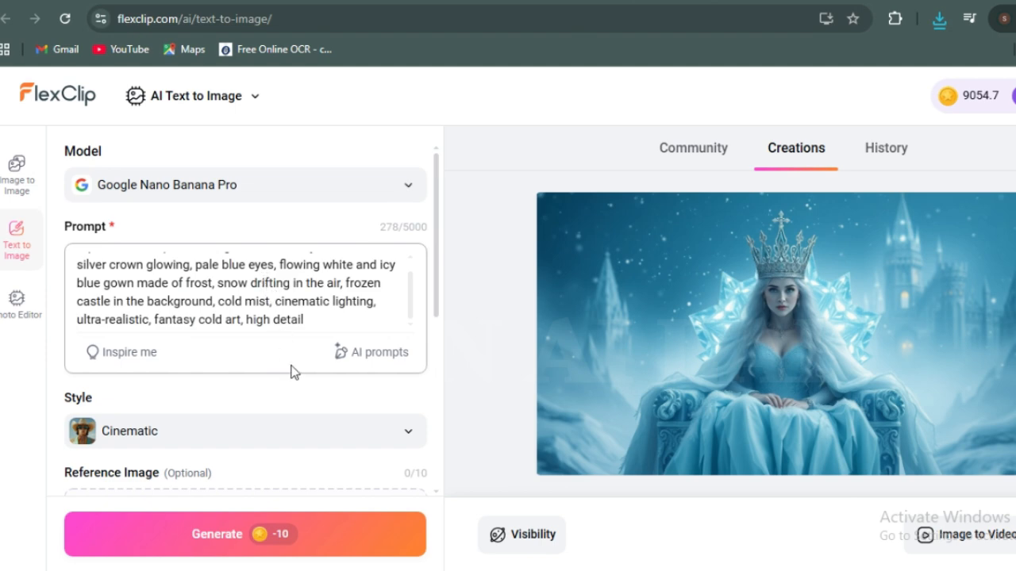
# Step: Set the aspect ratio for the Nano Banana Pro image to 16:9
pyautogui.scroll(-5, 291, 371)
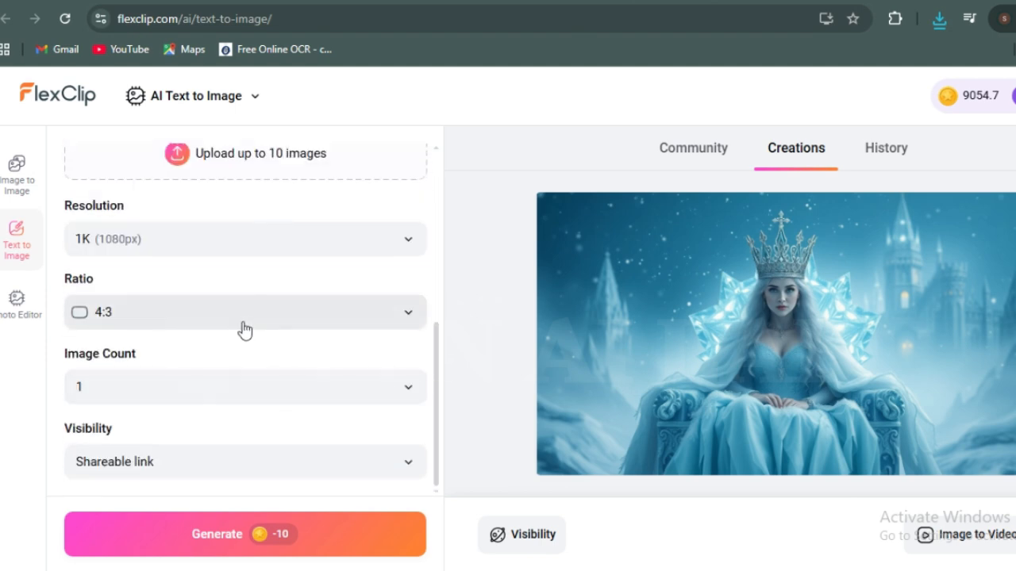
pyautogui.click(244, 331)
pyautogui.click(492, 302)
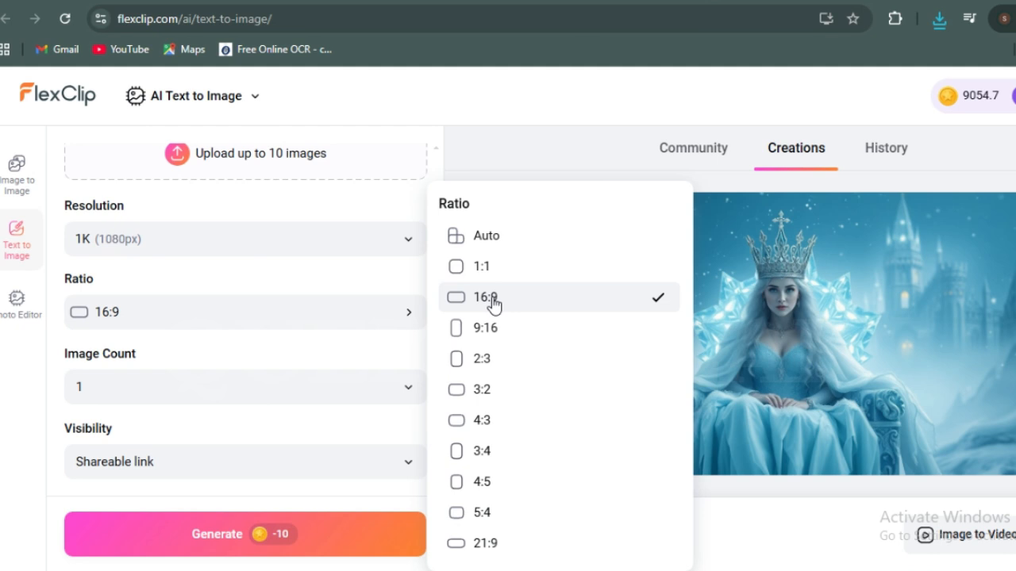
pyautogui.click(317, 281)
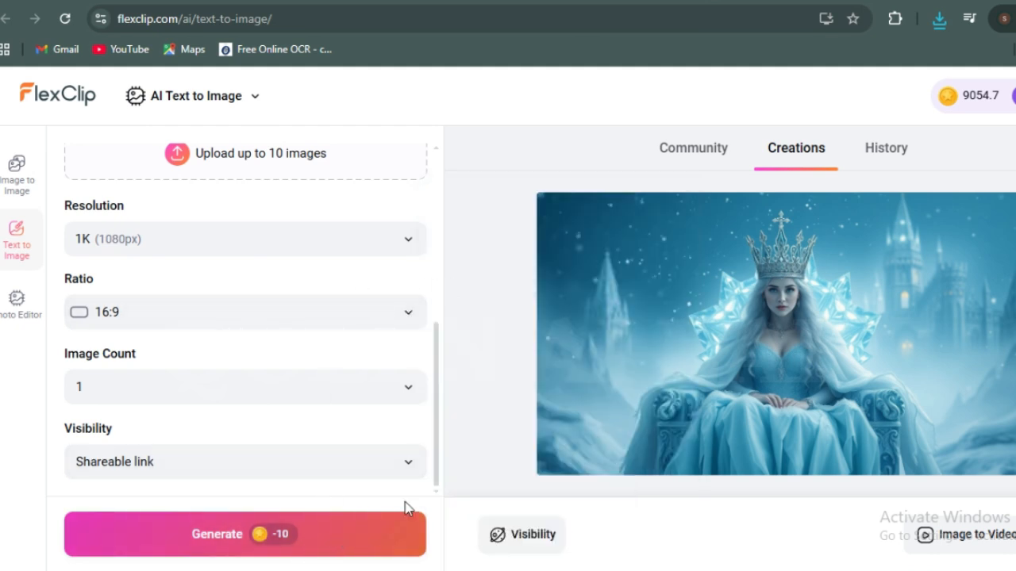
# Step: Generate the ice queen image with Google Nano Banana Pro and download it from its preview
pyautogui.click(406, 530)
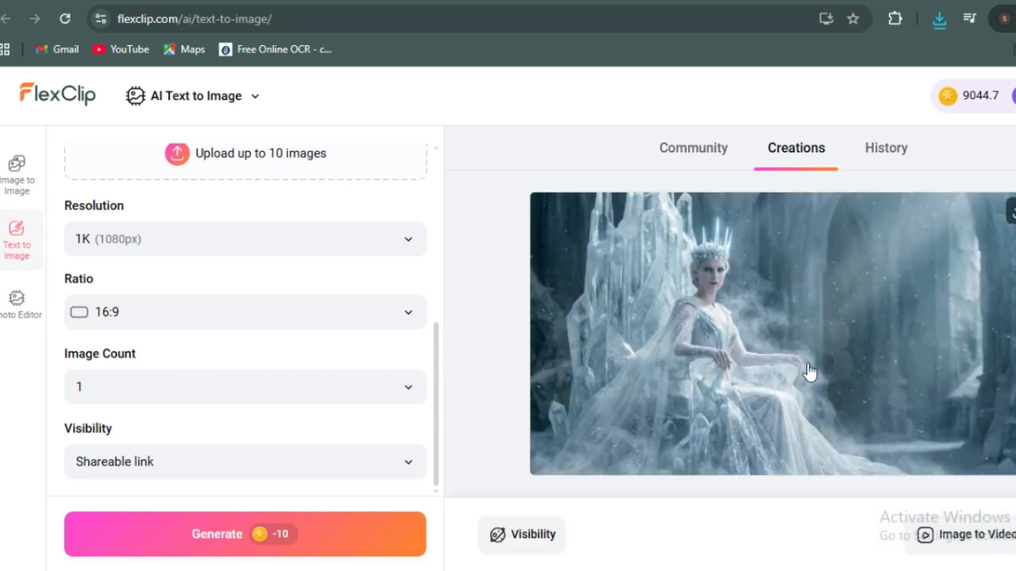
pyautogui.click(808, 371)
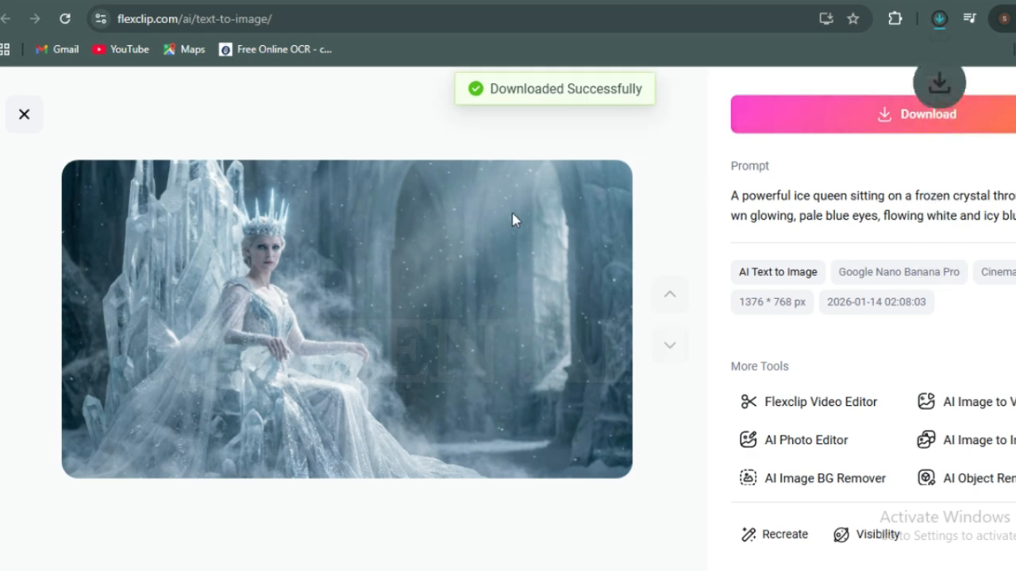
# Step: Switch the generation model to Kling Image O1, keeping the same prompt
pyautogui.scroll(5, 256, 285)
pyautogui.scroll(1, 264, 292)
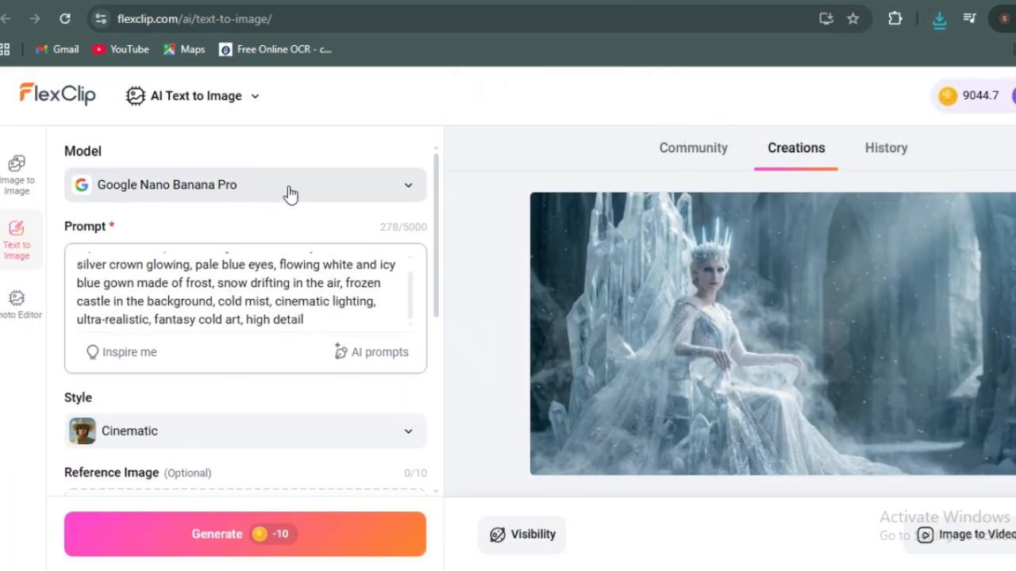
pyautogui.click(291, 192)
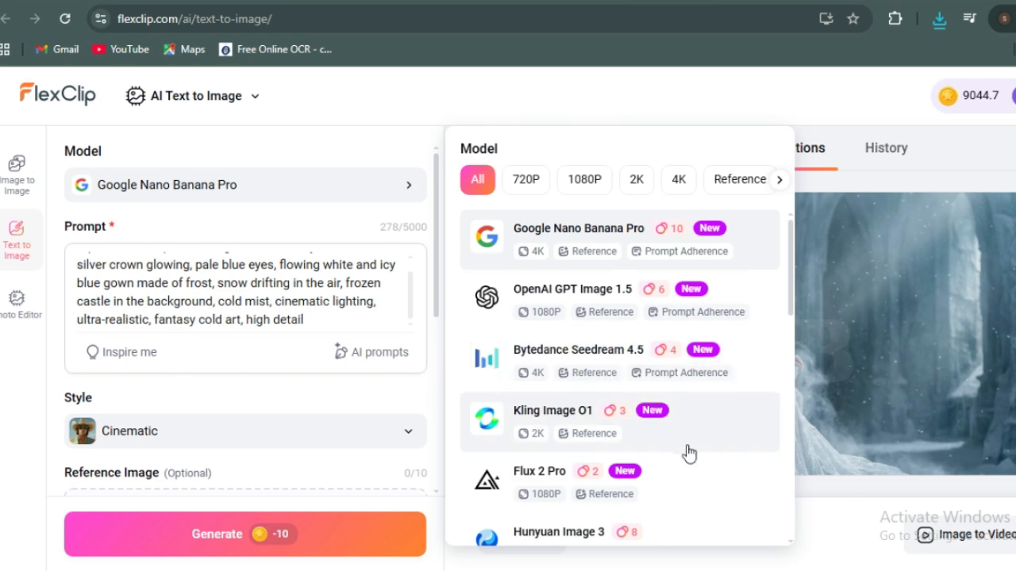
pyautogui.click(701, 423)
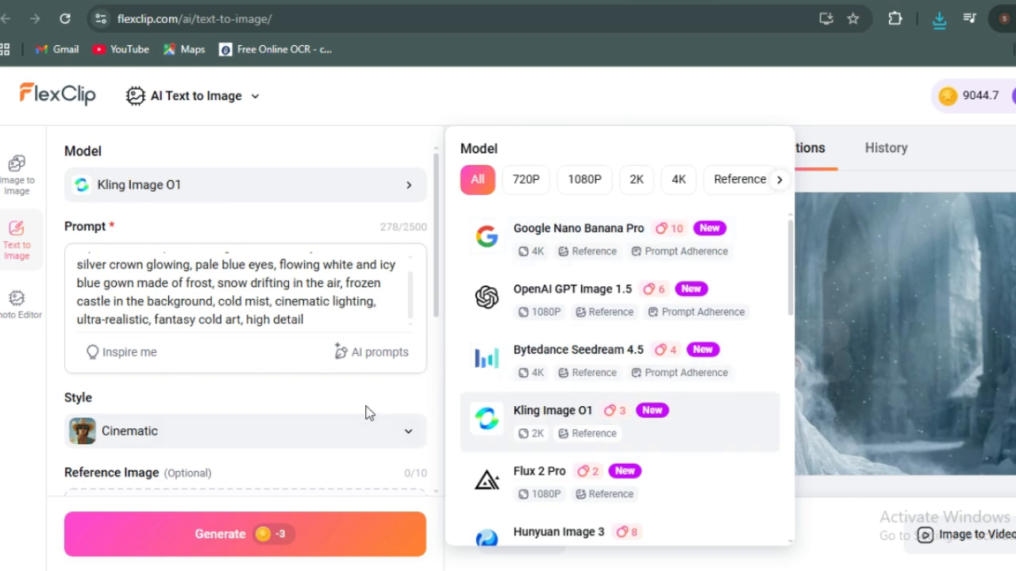
pyautogui.click(245, 234)
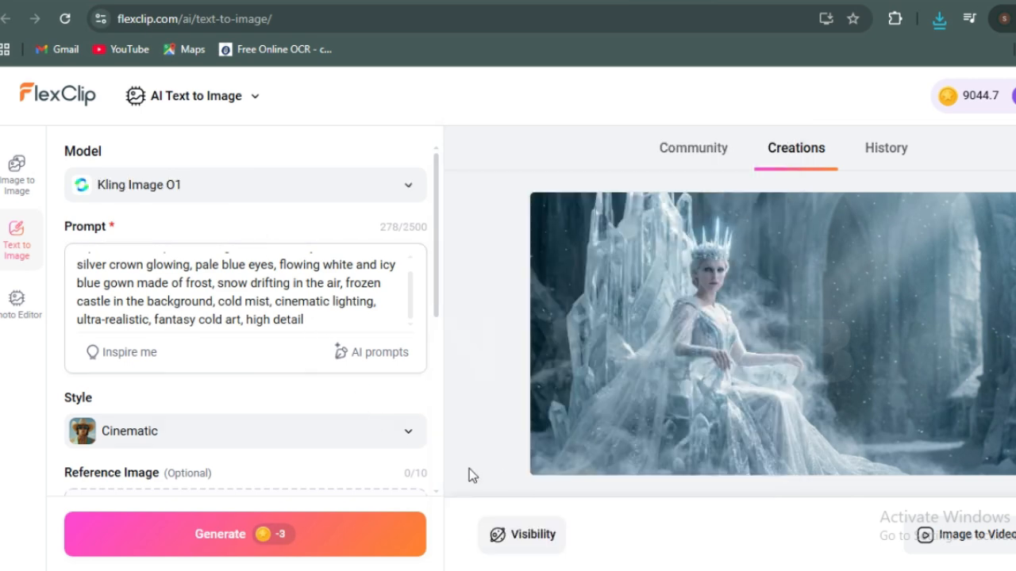
# Step: Generate the ice queen image with Kling Image O1 at 16:9 and download it from its preview
pyautogui.scroll(-5, 330, 432)
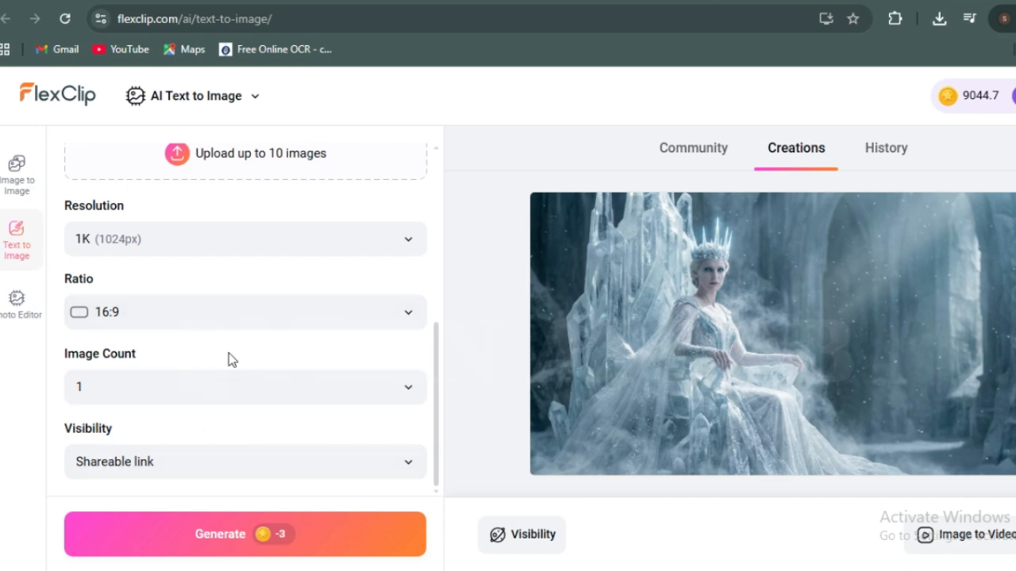
pyautogui.scroll(4, 228, 358)
pyautogui.scroll(1, 244, 354)
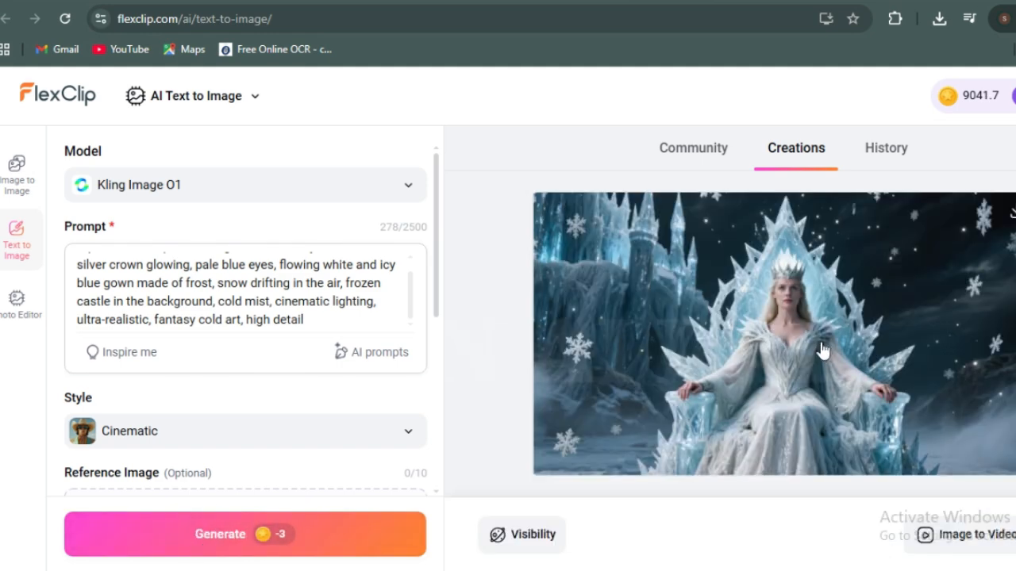
pyautogui.click(820, 350)
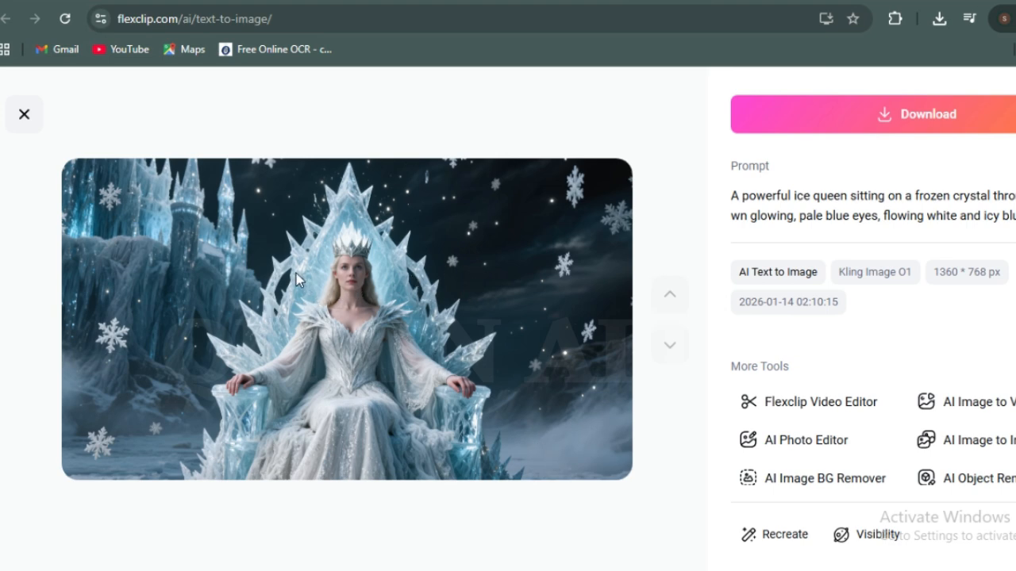
pyautogui.click(921, 119)
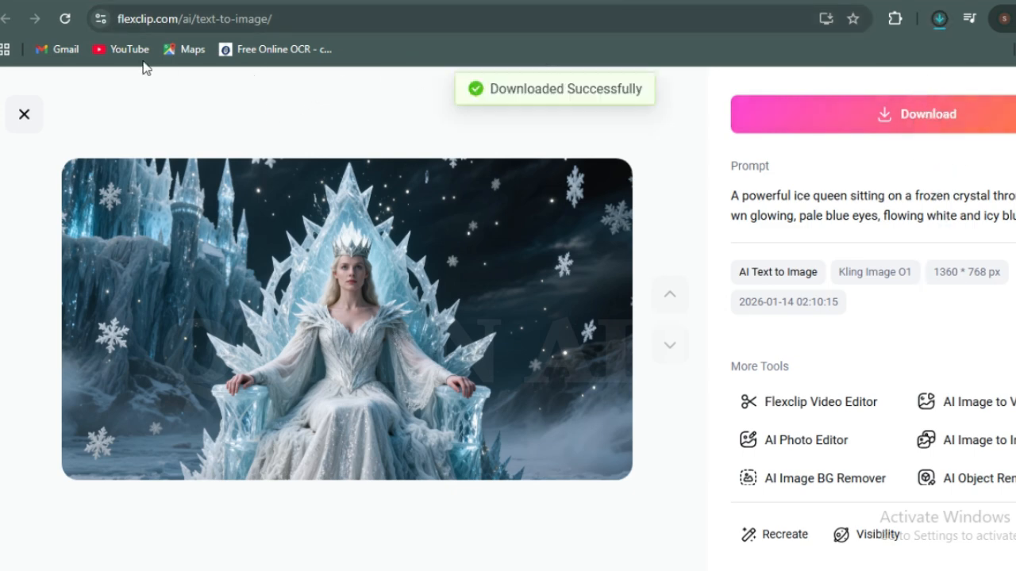
pyautogui.click(24, 113)
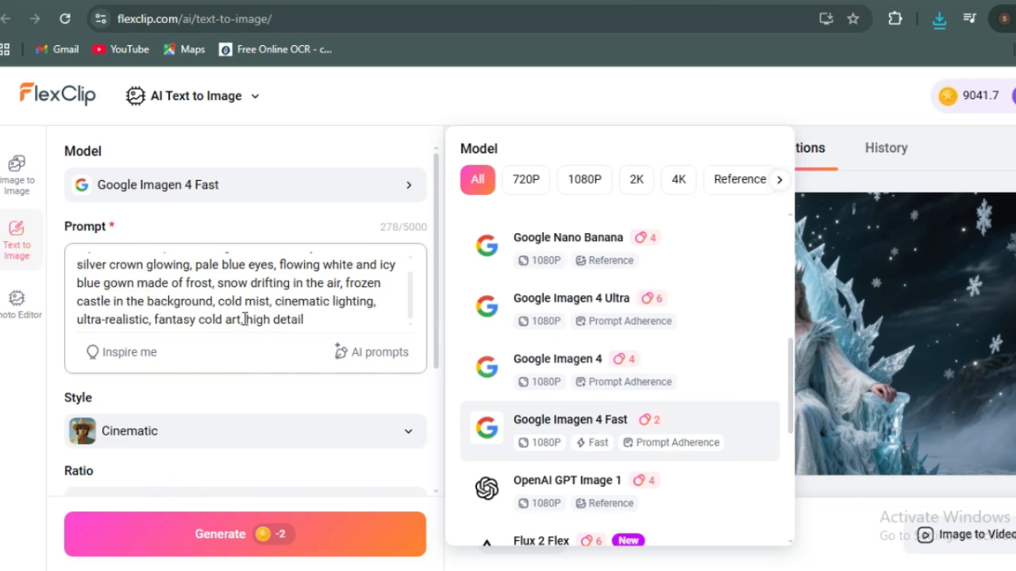
# Step: Switch the generation model to Google Imagen 4 Fast, keeping the same prompt
pyautogui.click(264, 274)
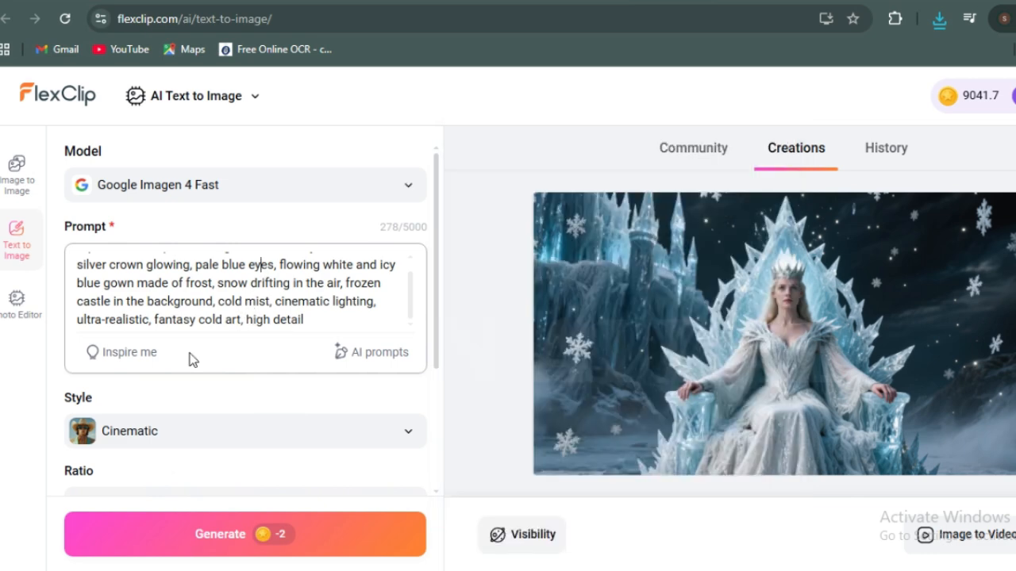
# Step: Generate the ice queen image with Google Imagen 4 Fast, download it from its preview and close the preview
pyautogui.click(335, 540)
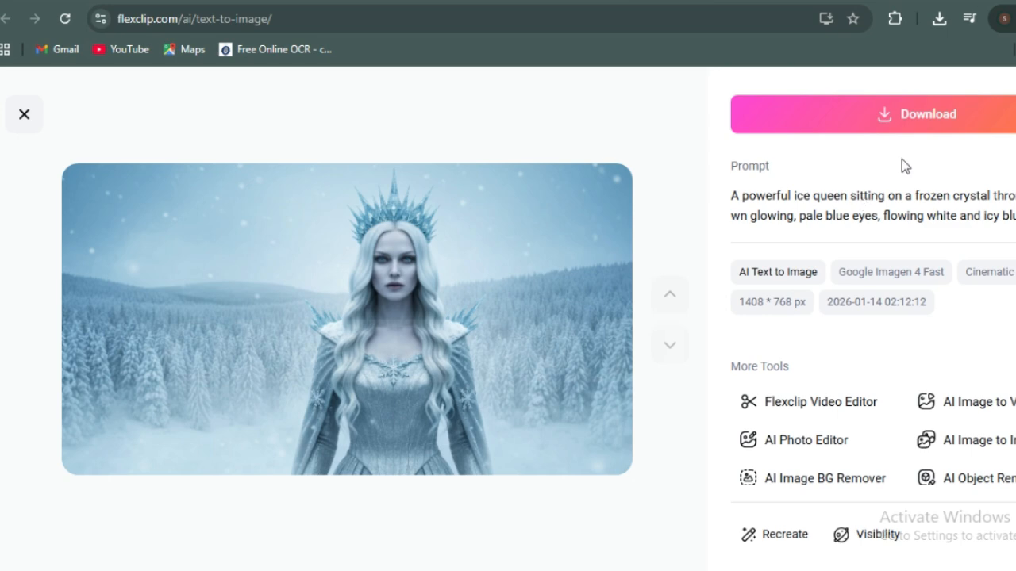
pyautogui.click(944, 115)
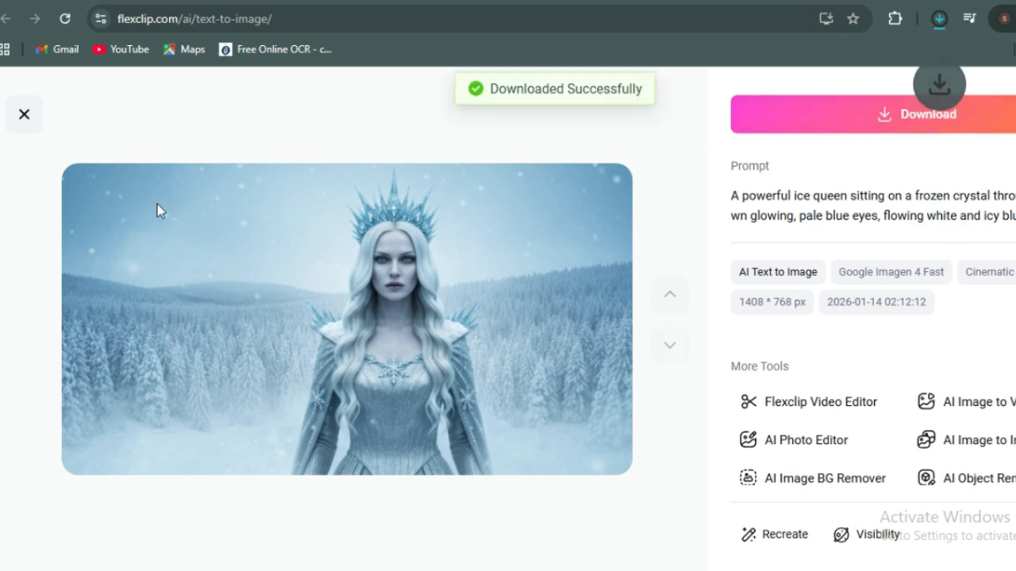
pyautogui.click(24, 114)
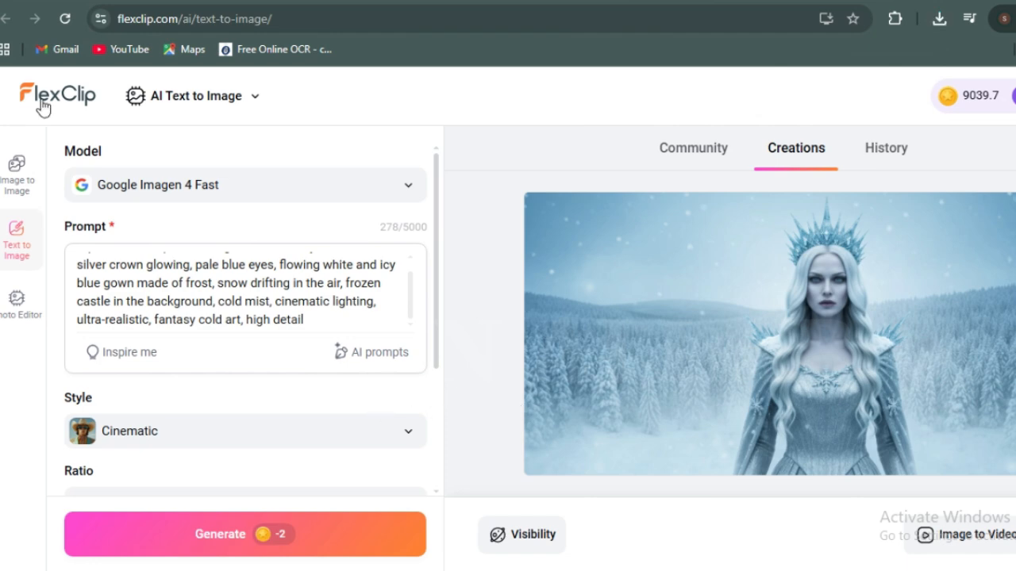
# Step: Switch to the FlexClip AI tools page and create a new 16:9 landscape video project
pyautogui.click(627, 1)
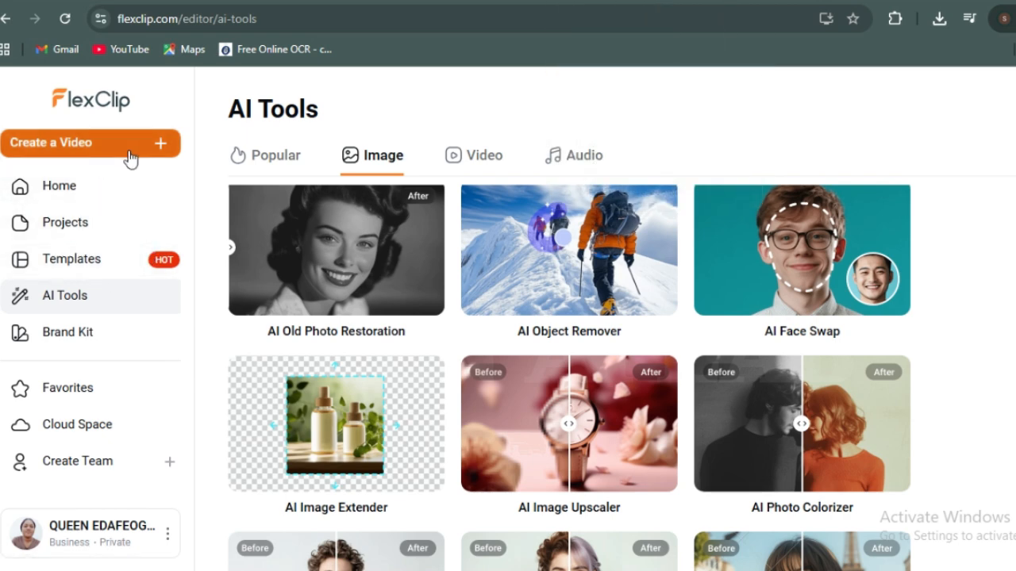
pyautogui.click(49, 151)
pyautogui.click(106, 223)
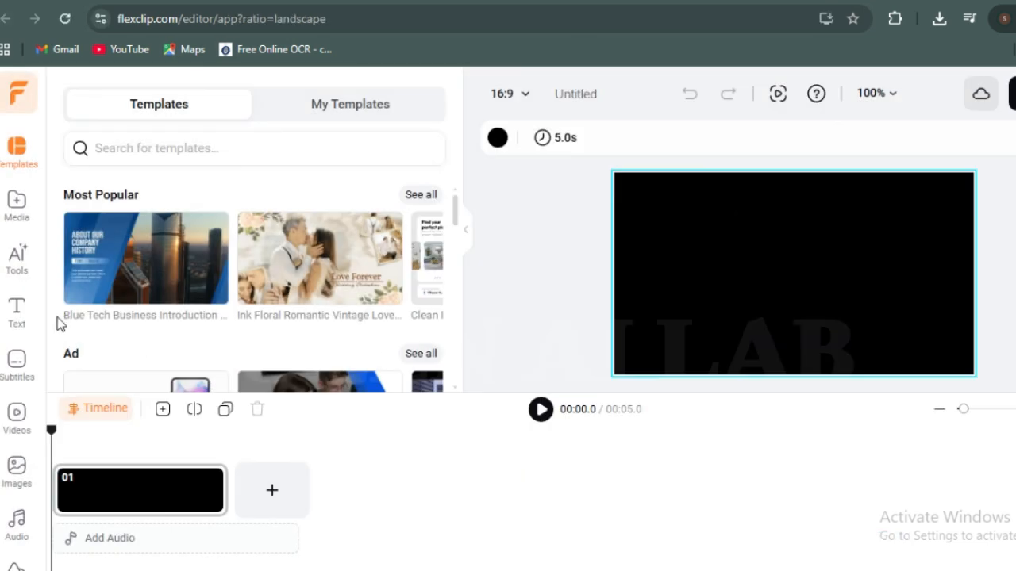
# Step: Upload the four "Made with FlexClip AI" images from the Meta Videos folder 3 to the project's media
pyautogui.click(14, 205)
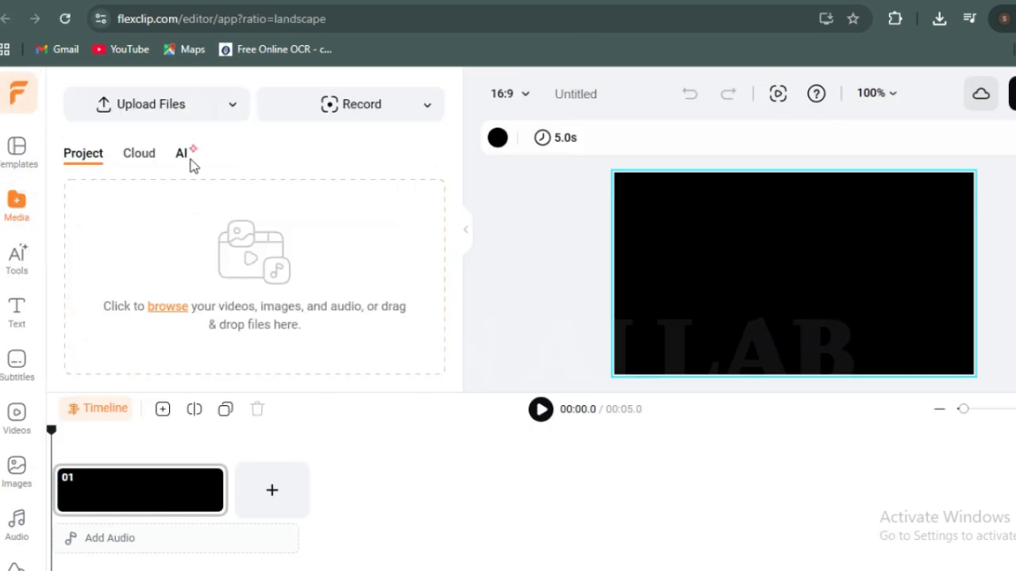
pyautogui.click(135, 156)
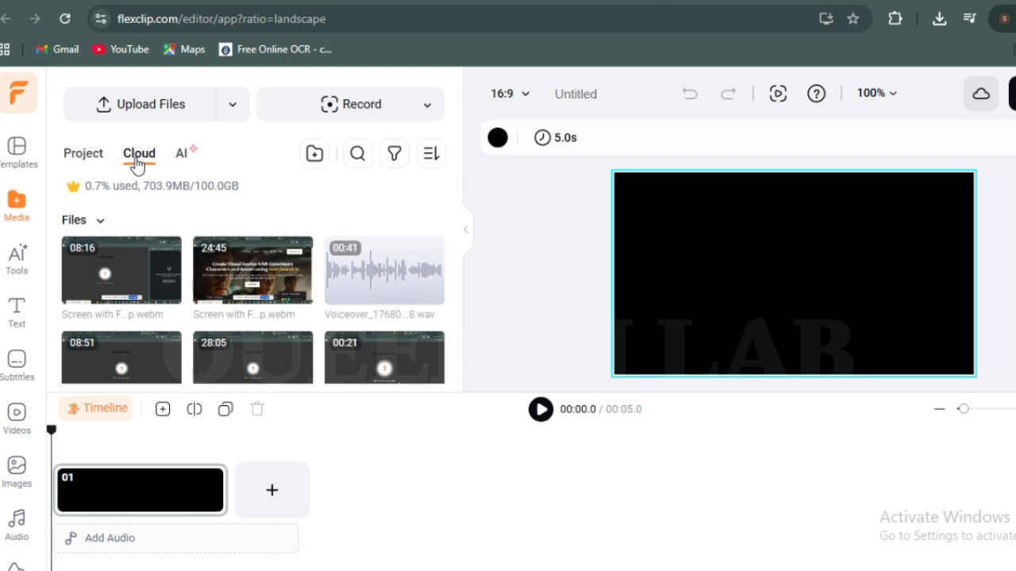
pyautogui.scroll(-3, 288, 272)
pyautogui.scroll(-8, 288, 273)
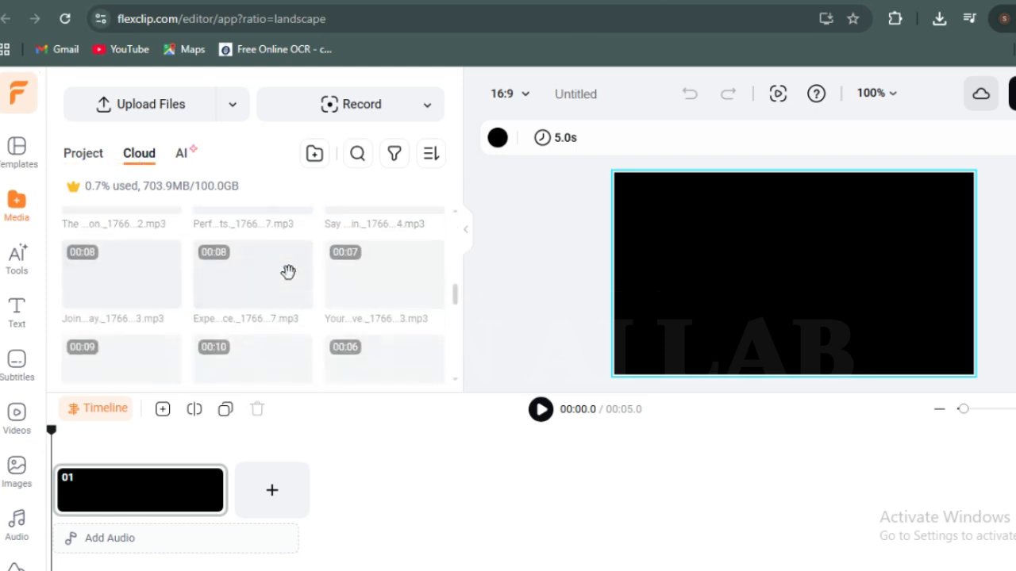
pyautogui.scroll(10, 288, 272)
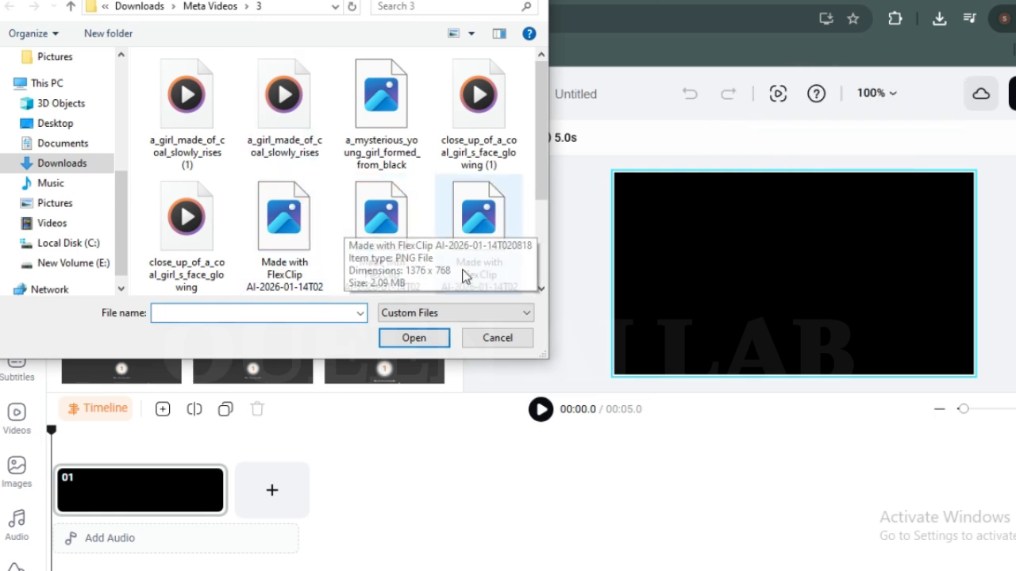
pyautogui.moveTo(541, 144); pyautogui.dragTo(549, 199)
pyautogui.click(285, 119)
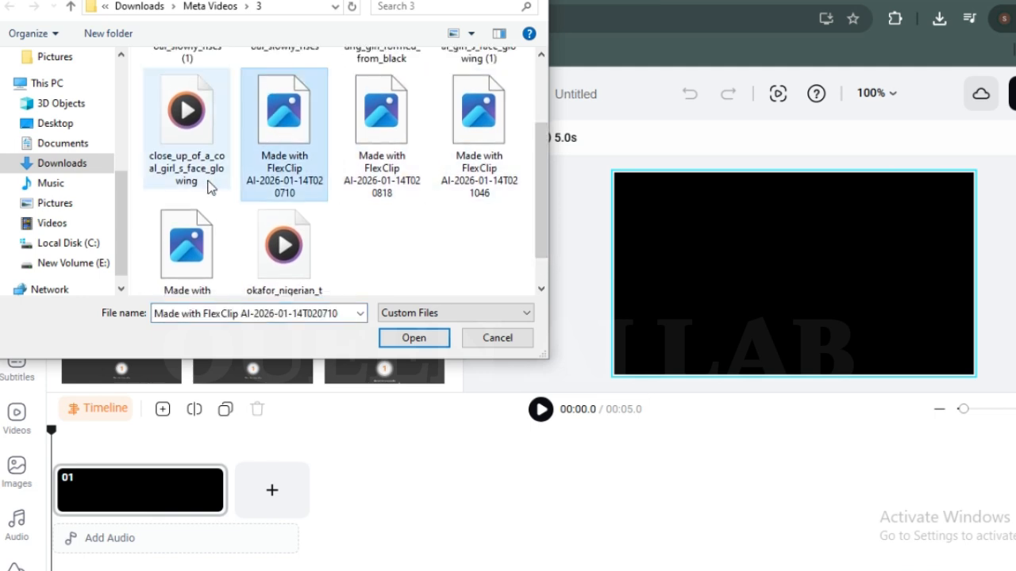
pyautogui.keyDown('shift'); pyautogui.click(195, 270); pyautogui.keyUp('shift')
pyautogui.click(413, 338)
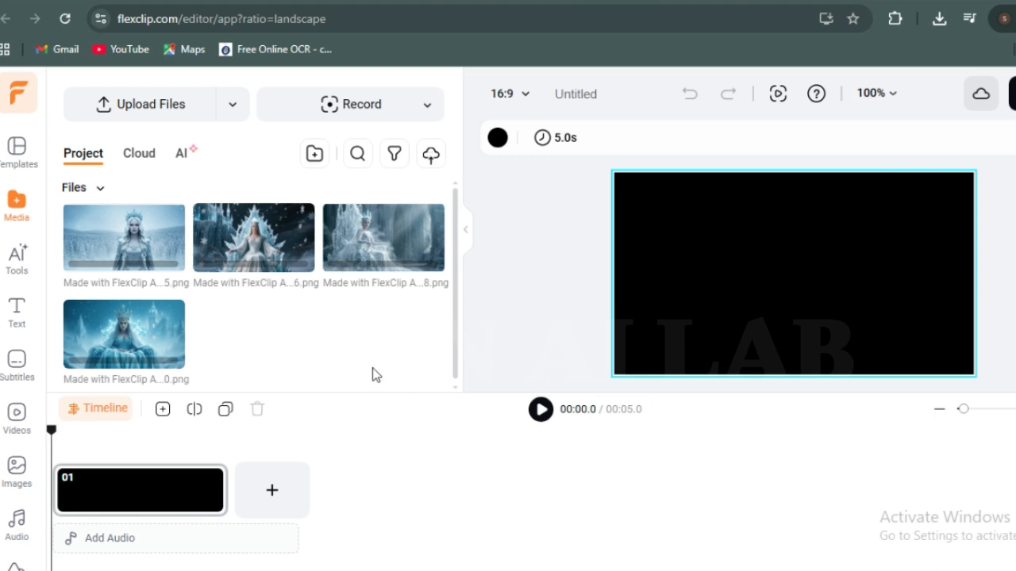
# Step: Place the four uploaded ice queen images on the timeline as consecutive scenes and play them back
pyautogui.click(170, 259)
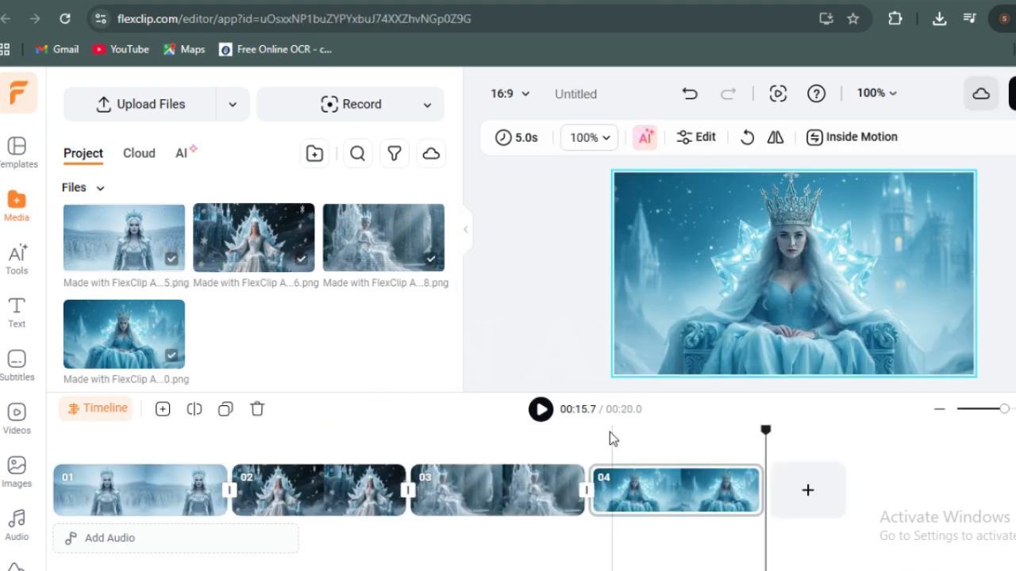
pyautogui.click(542, 410)
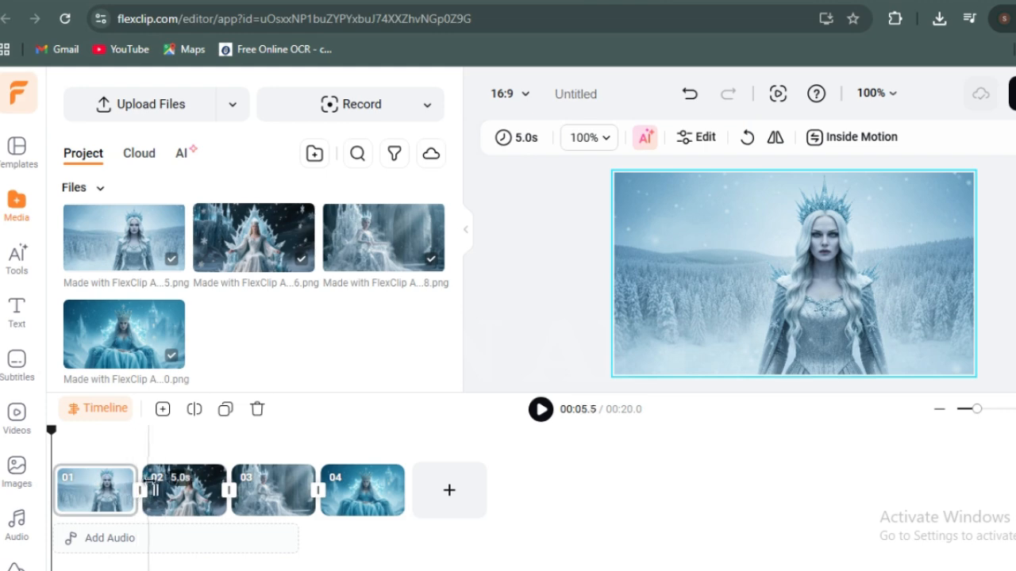
# Step: Add transitions between all four scenes, with Wipe between scenes 1 and 2 and Split Slide between 3 and 4, and preview them
pyautogui.click(141, 490)
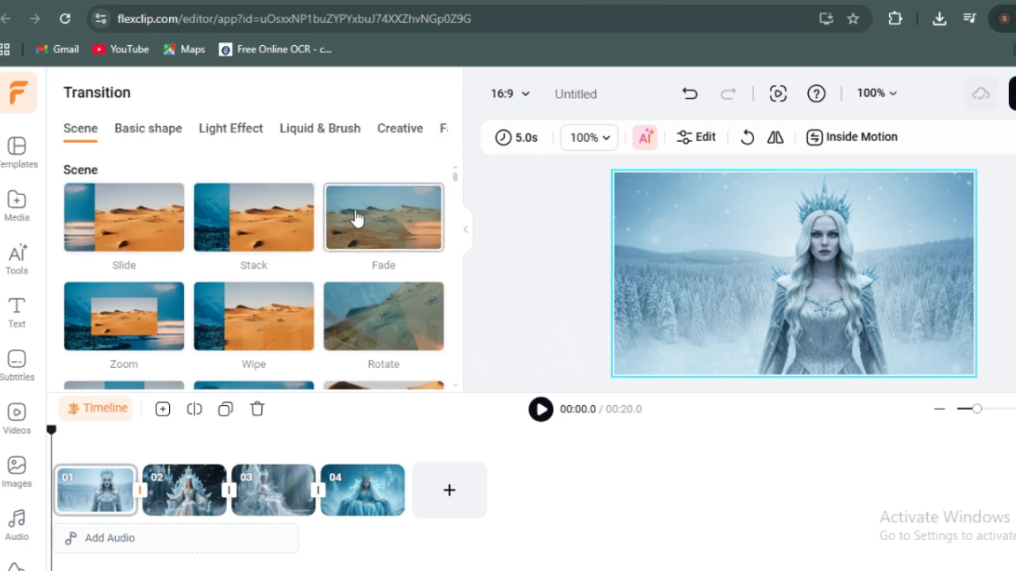
pyautogui.scroll(-3, 370, 268)
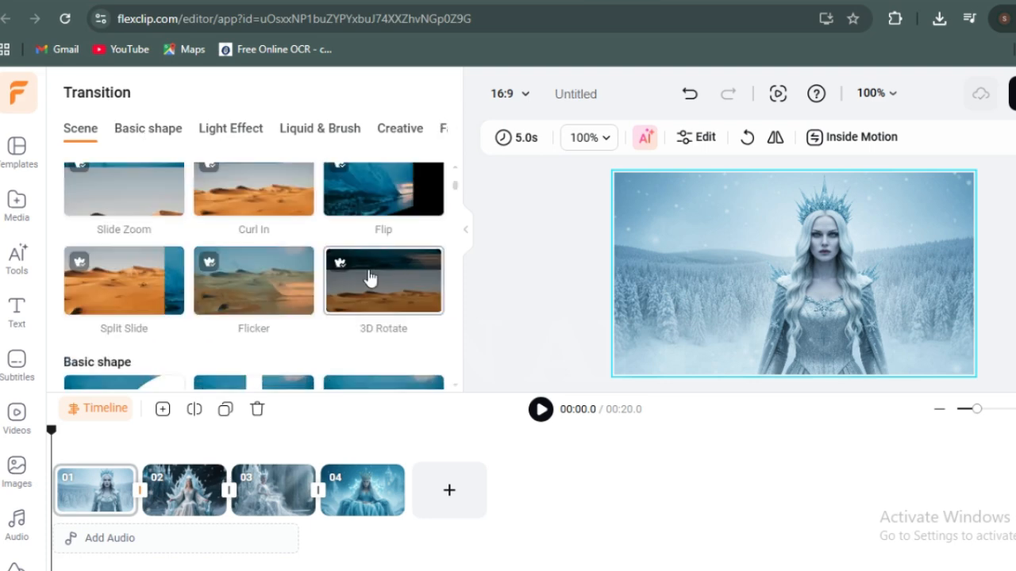
pyautogui.scroll(3, 318, 262)
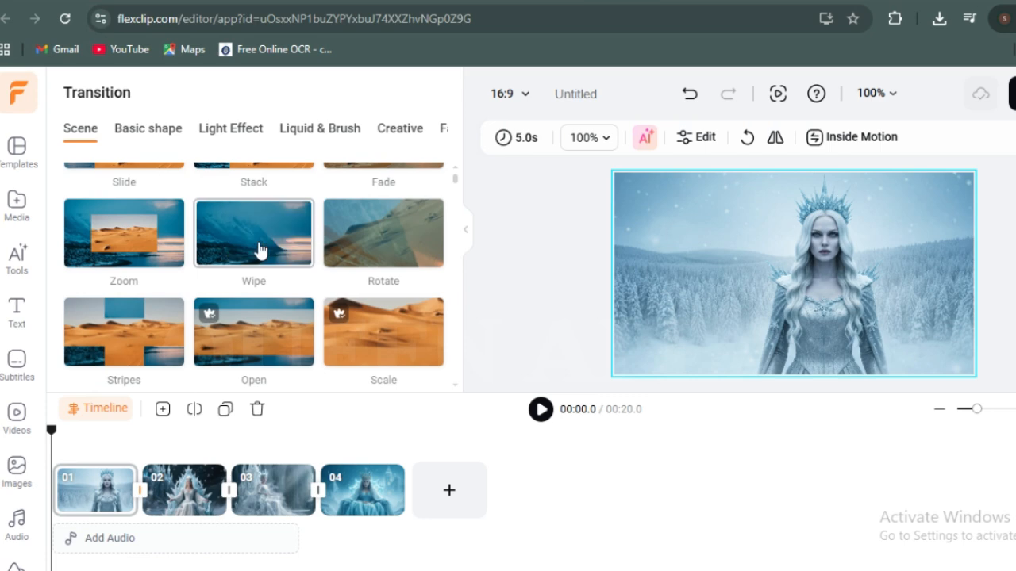
pyautogui.click(260, 250)
pyautogui.click(171, 488)
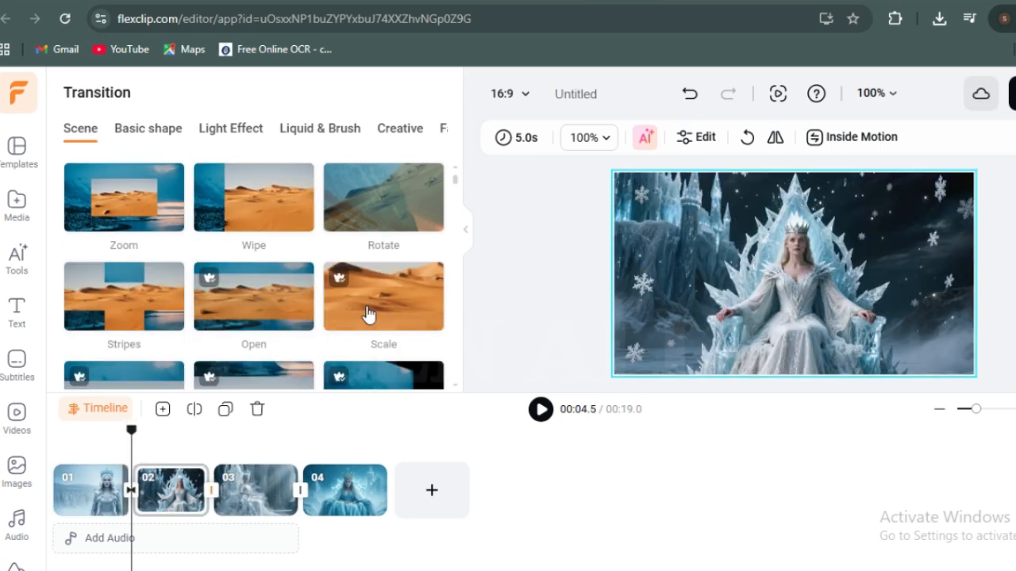
pyautogui.click(353, 285)
pyautogui.click(262, 490)
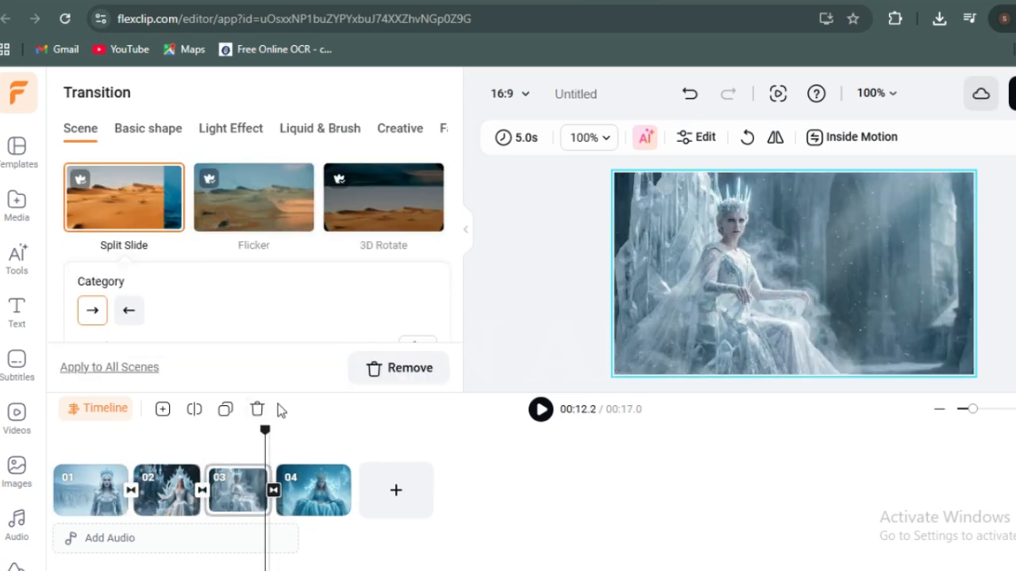
pyautogui.moveTo(269, 435); pyautogui.dragTo(143, 442)
pyautogui.click(131, 489)
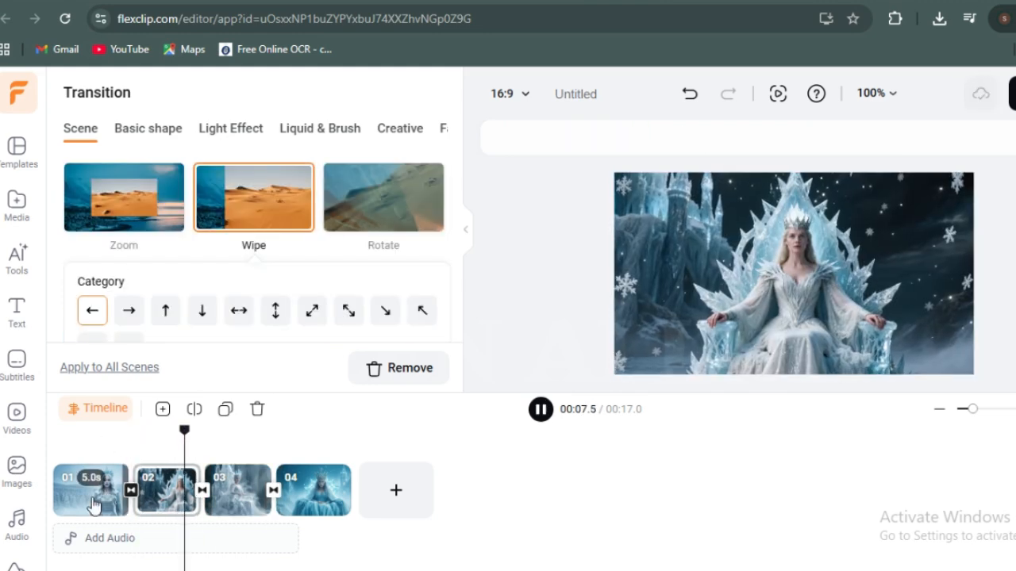
# Step: Shorten the scenes on the timeline, with scene 1 at 3.2 s and scene 2 at 3.5 s, and play the video
pyautogui.click(91, 501)
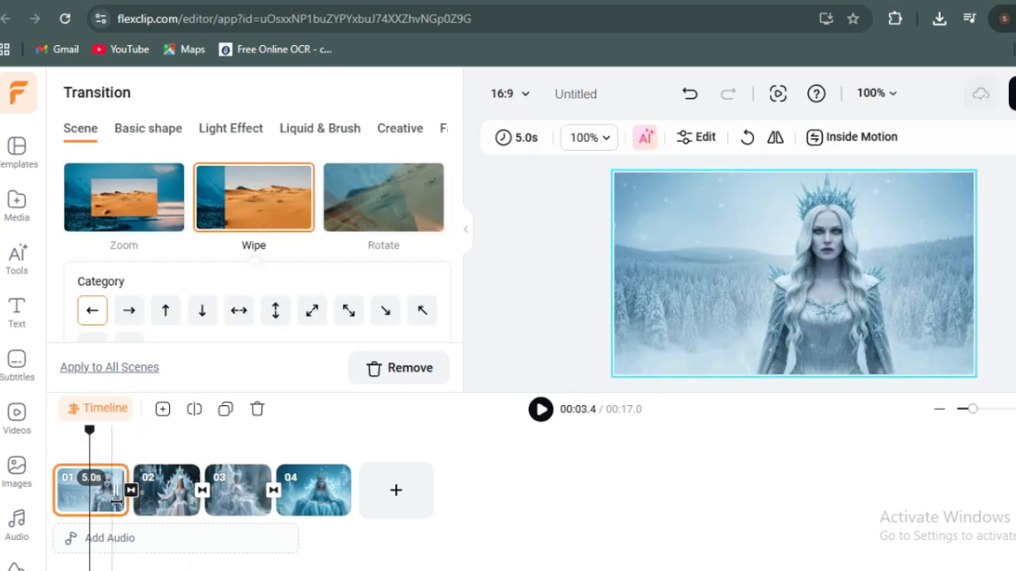
pyautogui.moveTo(121, 492); pyautogui.dragTo(97, 492)
pyautogui.click(144, 496)
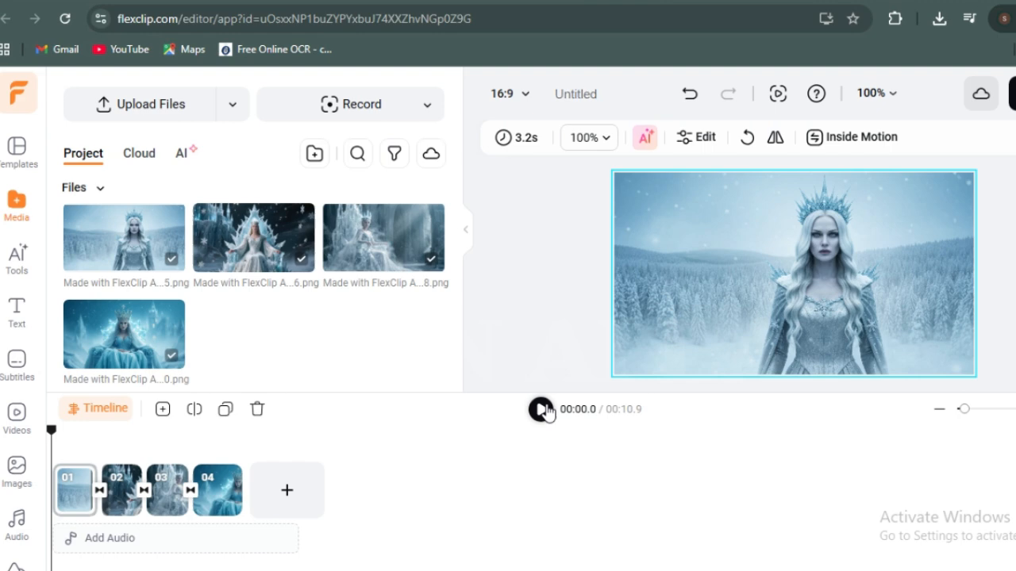
pyautogui.click(540, 409)
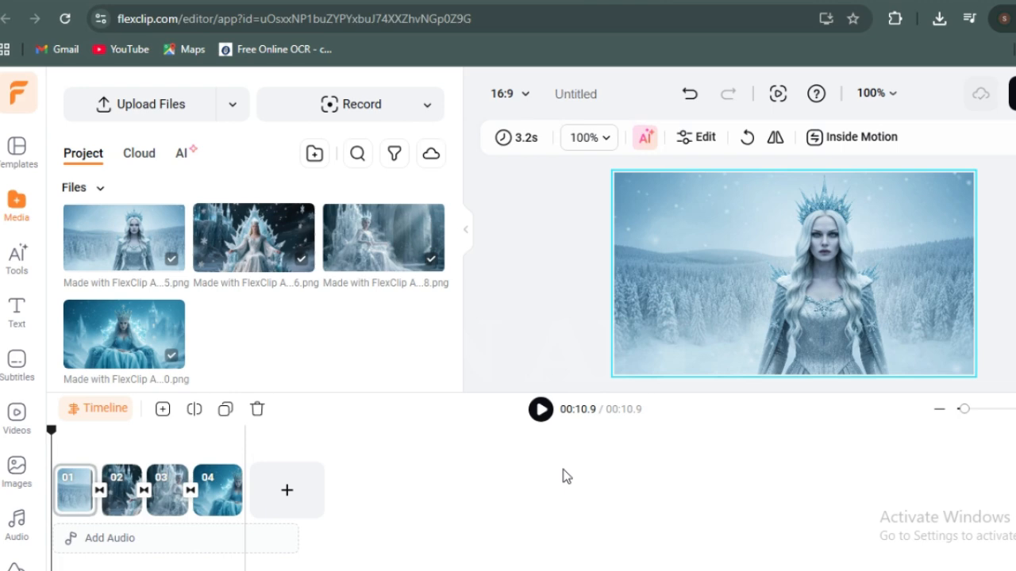
pyautogui.click(137, 547)
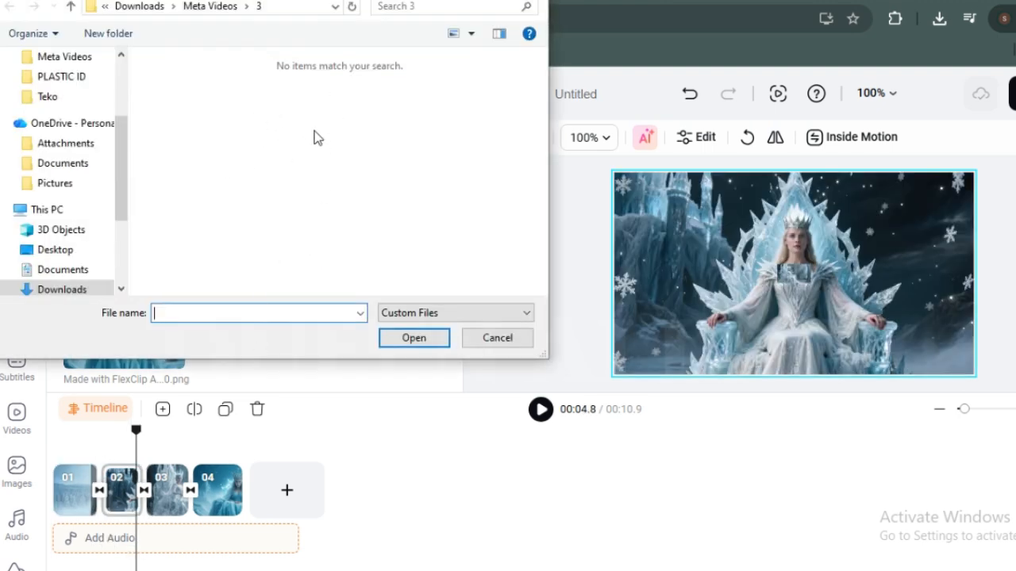
pyautogui.click(517, 343)
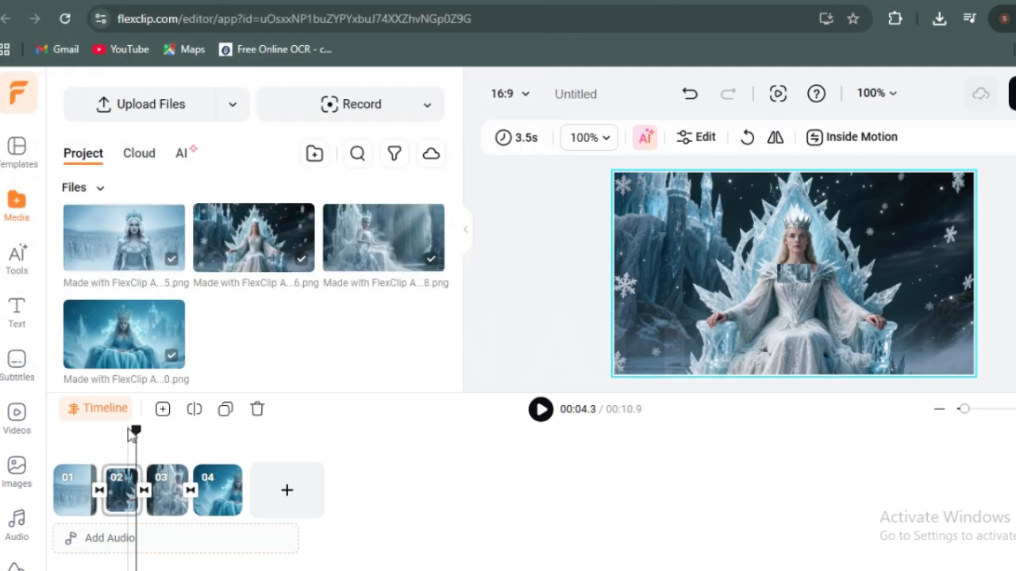
pyautogui.moveTo(134, 433); pyautogui.dragTo(32, 453)
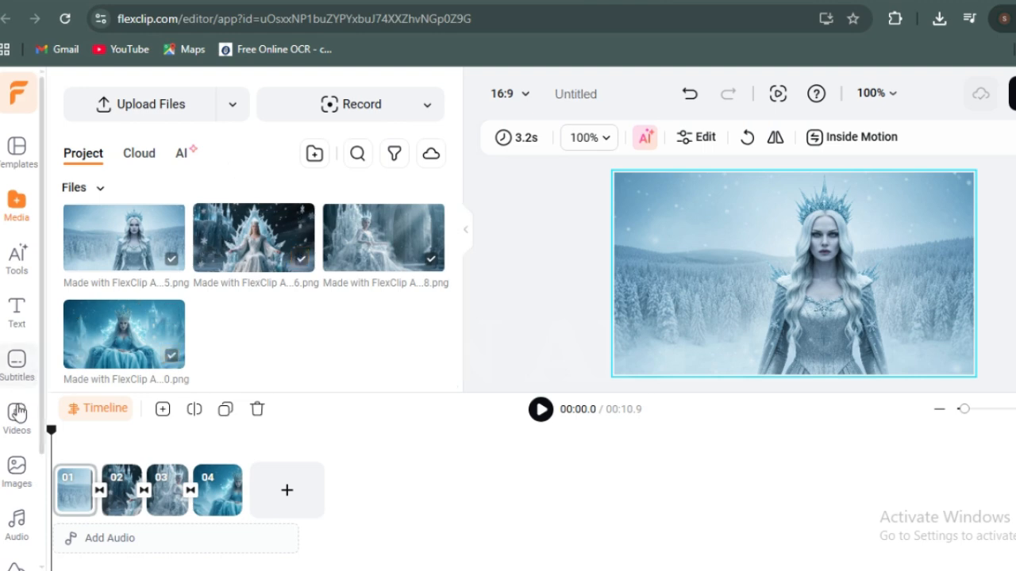
# Step: Generate a track in the AI Music Generator from the prompt "SOFT BACKGROUND MUSIC"
pyautogui.click(14, 530)
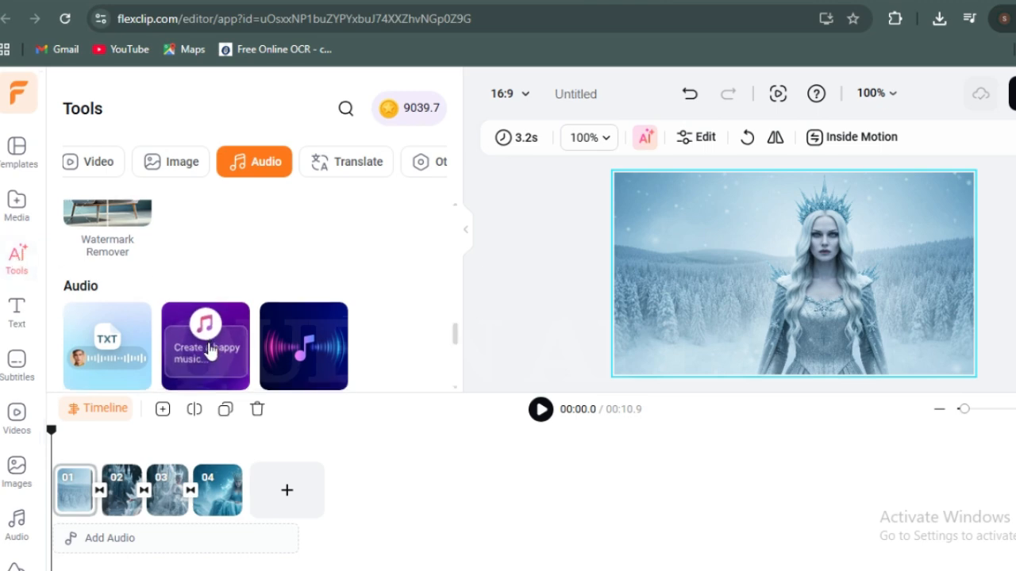
pyautogui.scroll(-1, 208, 350)
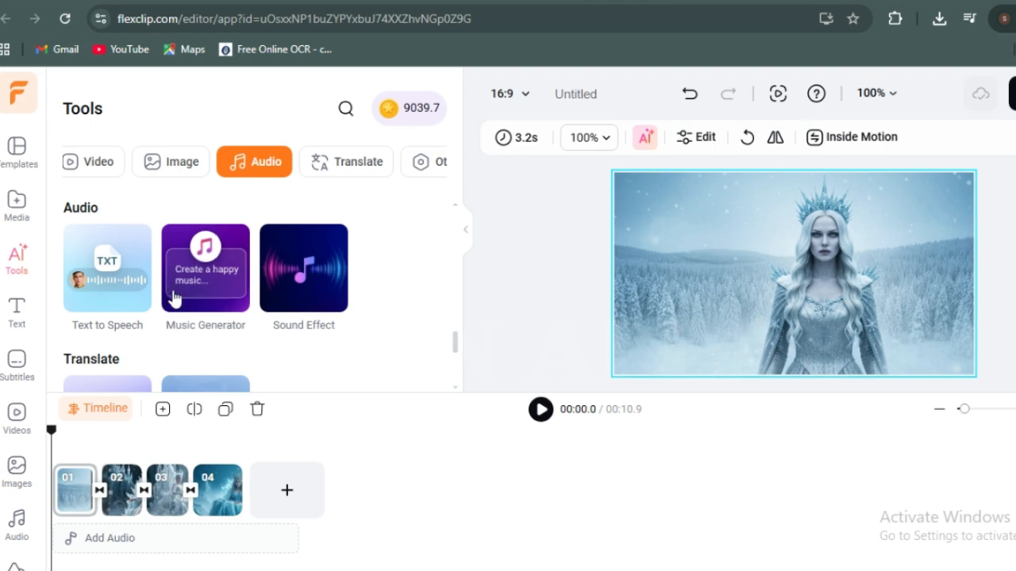
pyautogui.click(215, 284)
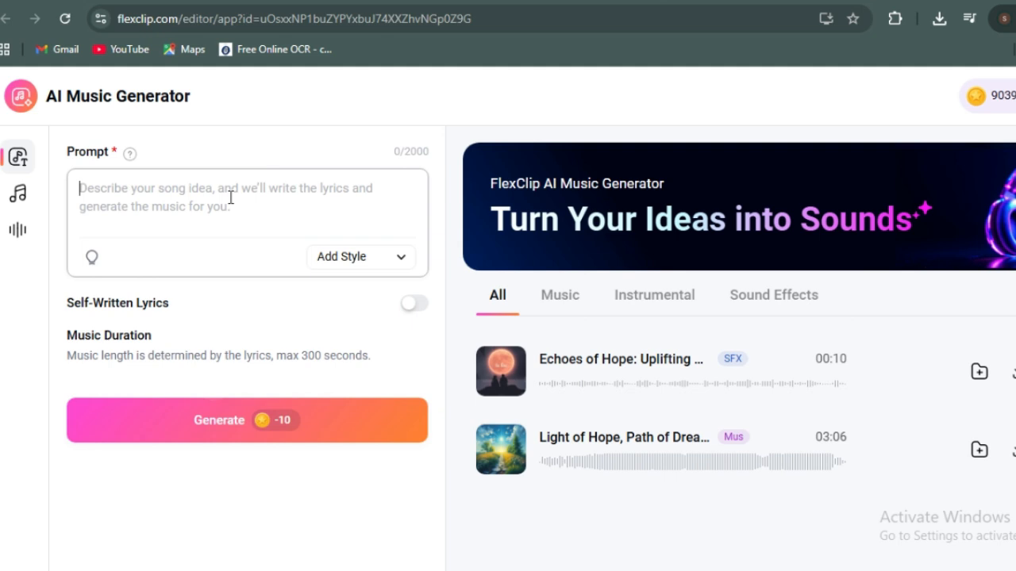
pyautogui.write('SOFT BACKGROUND MUSIC')
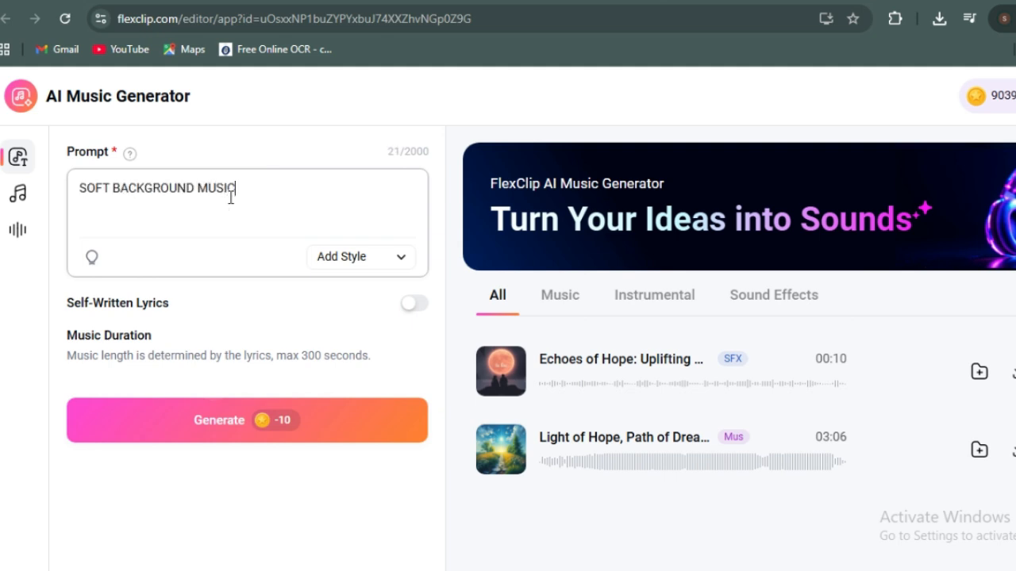
pyautogui.click(354, 421)
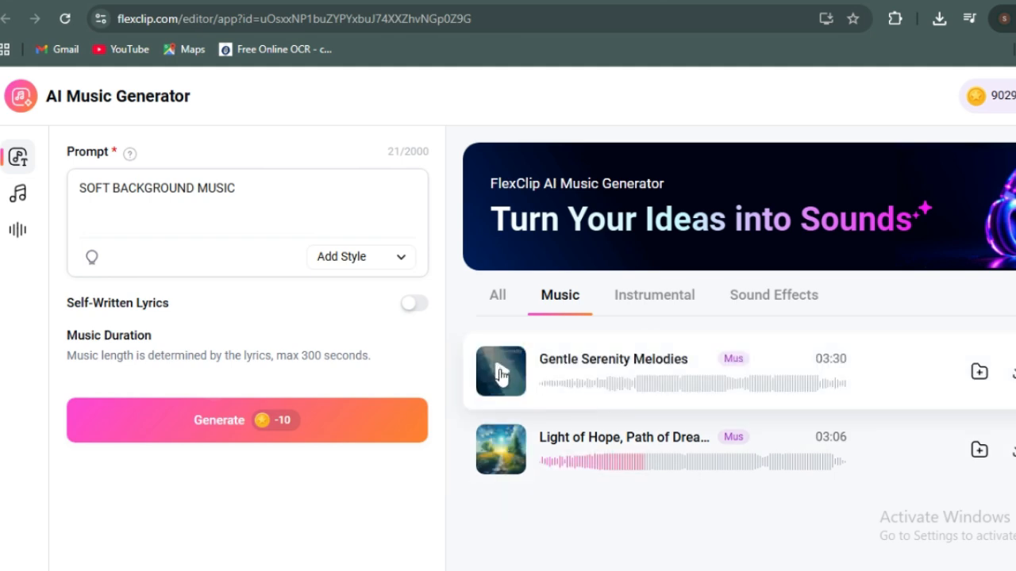
# Step: Listen to the newly generated track Gentle Serenity Melodies and download it
pyautogui.click(503, 377)
pyautogui.click(491, 373)
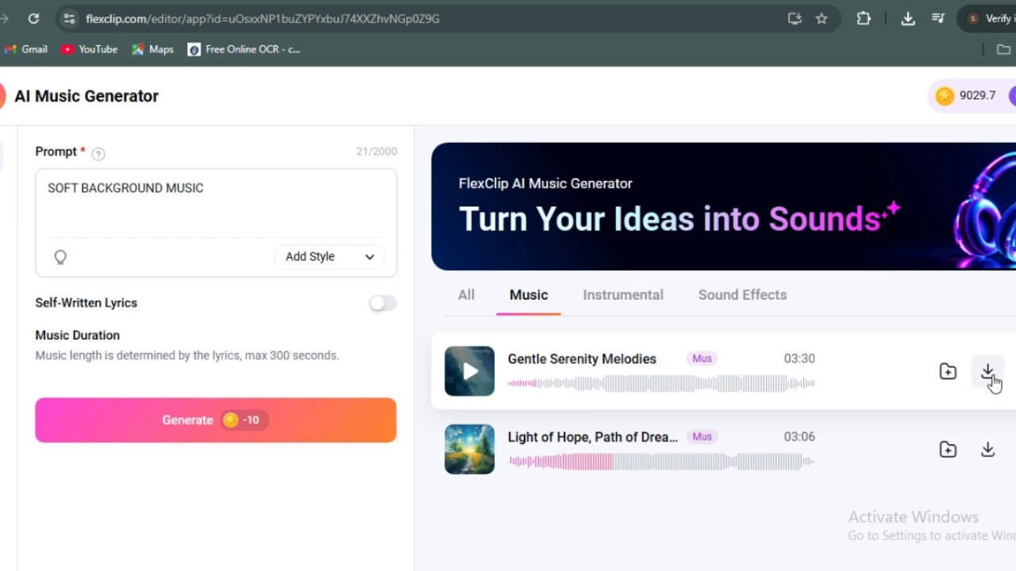
pyautogui.click(988, 373)
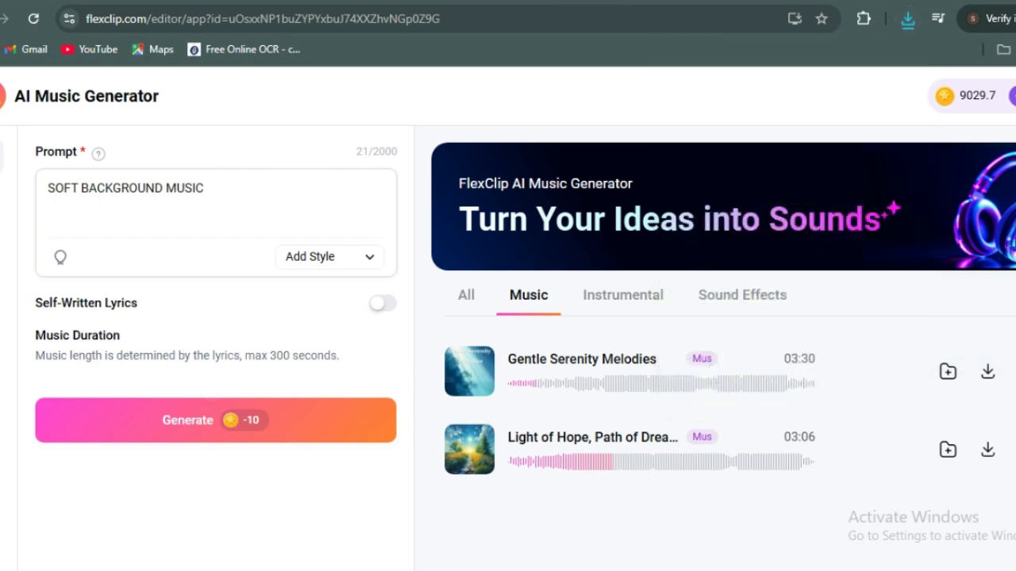
# Step: Select the Gentle Serenity Melodies track and add it to the project's media
pyautogui.click(1014, 372)
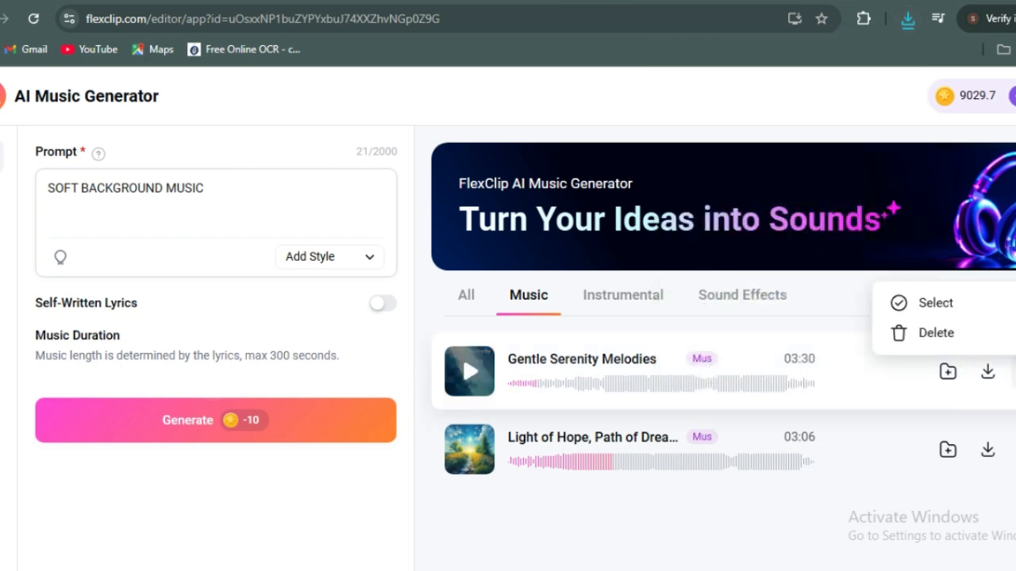
pyautogui.click(936, 305)
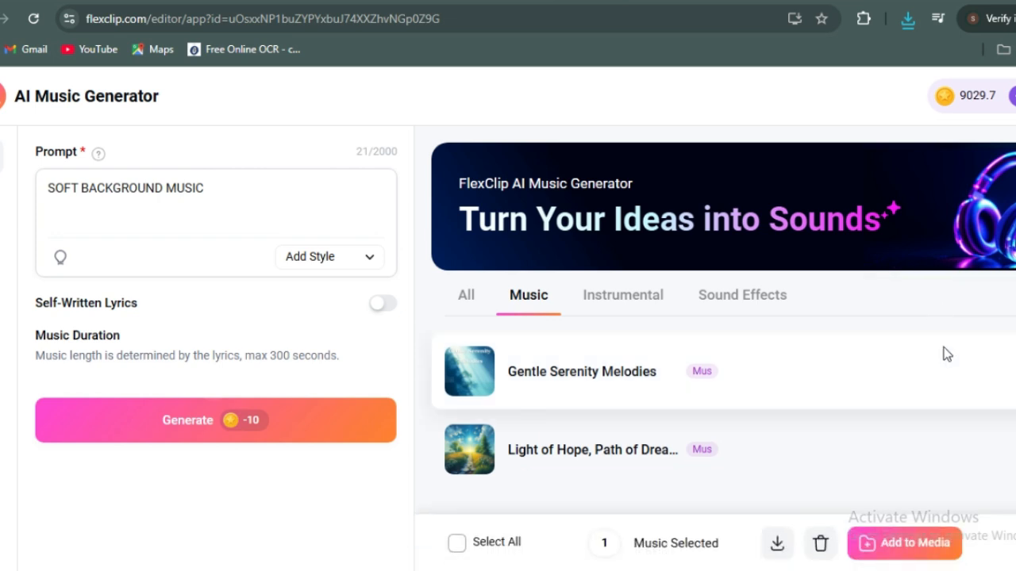
pyautogui.click(901, 544)
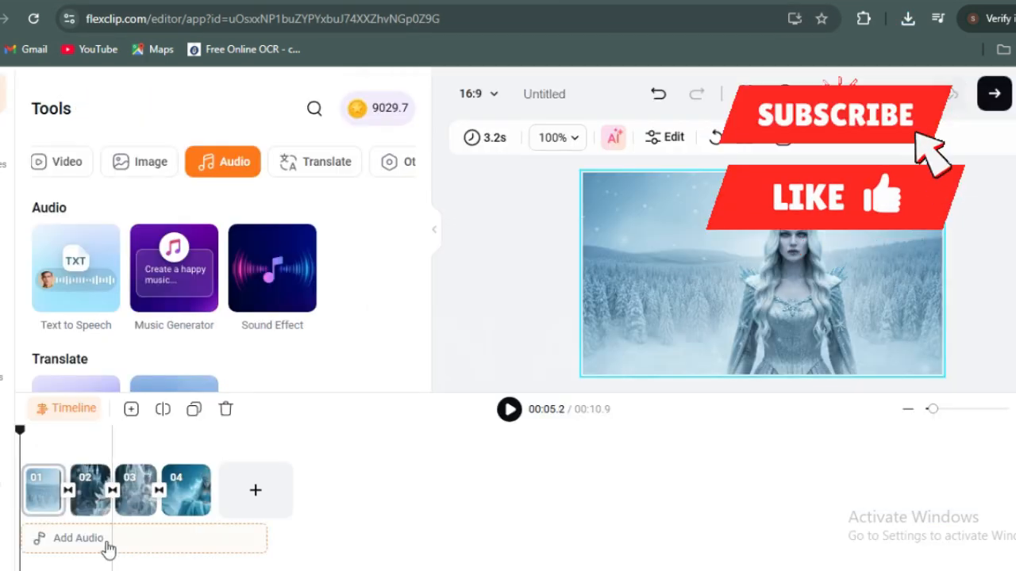
# Step: Add the Gentle Serenity Melodies track to the timeline beneath the scenes and play the video with it
pyautogui.click(109, 548)
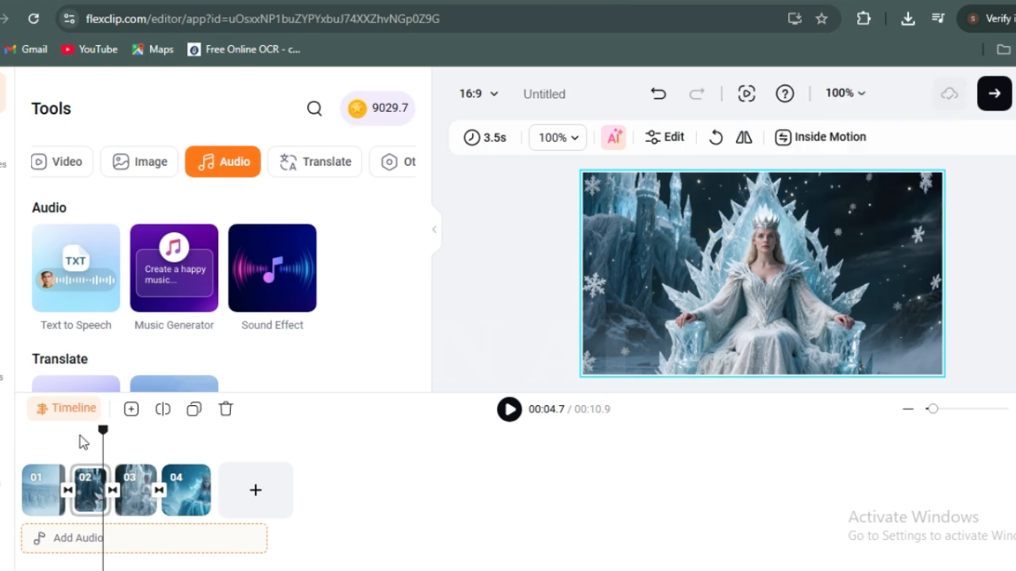
pyautogui.click(182, 90)
pyautogui.doubleClick(182, 90)
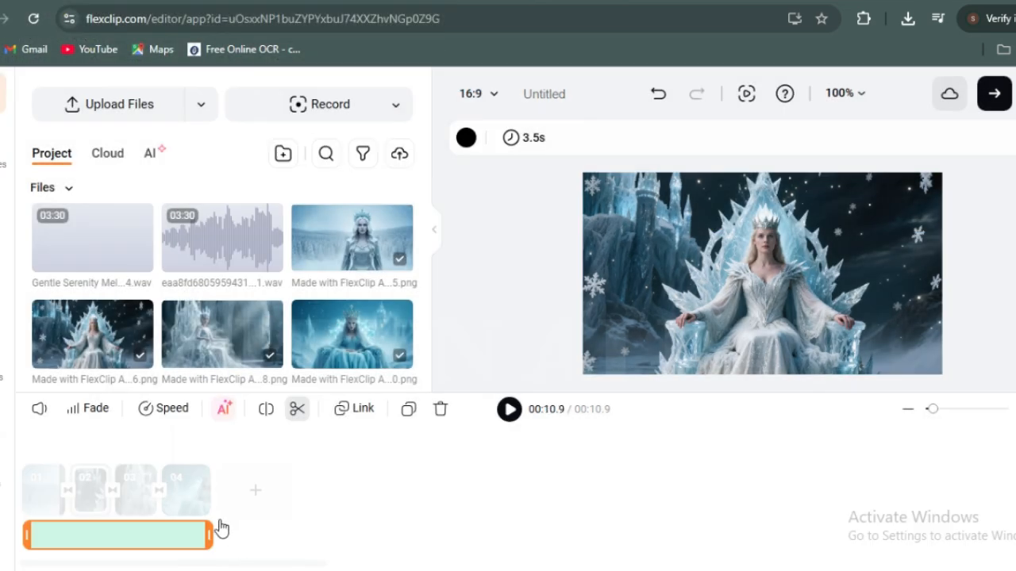
pyautogui.click(342, 505)
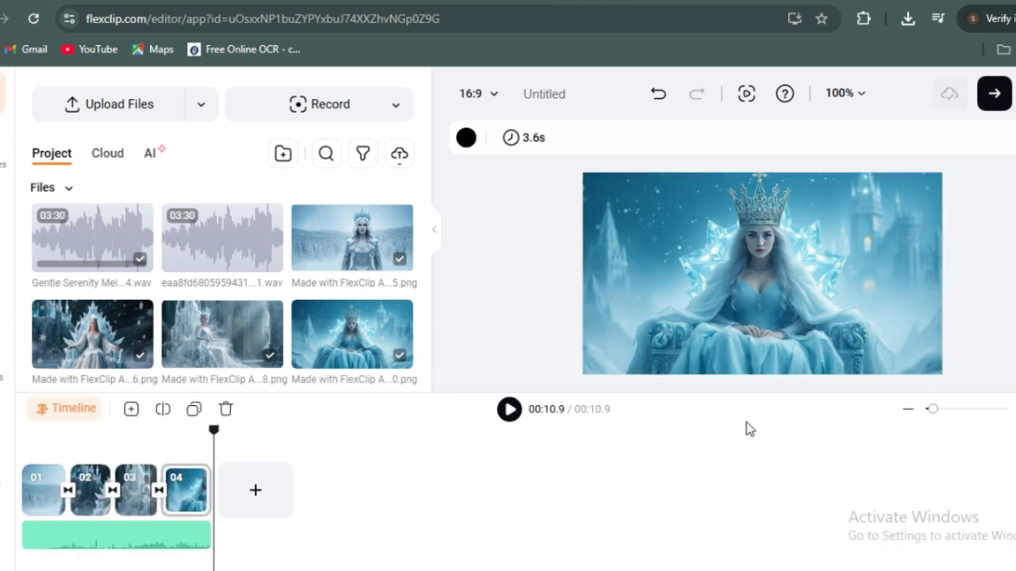
pyautogui.click(508, 410)
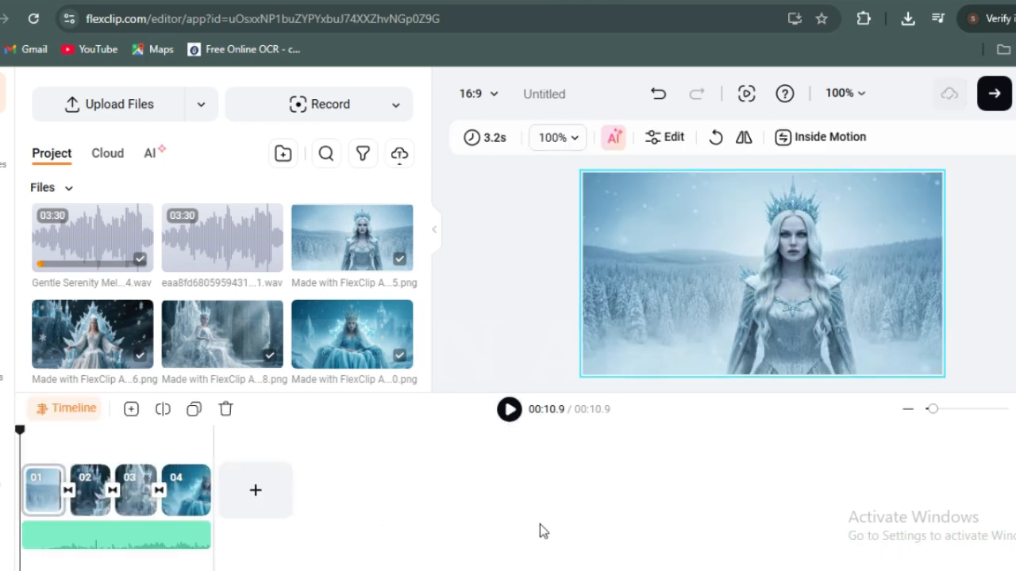
pyautogui.click(508, 411)
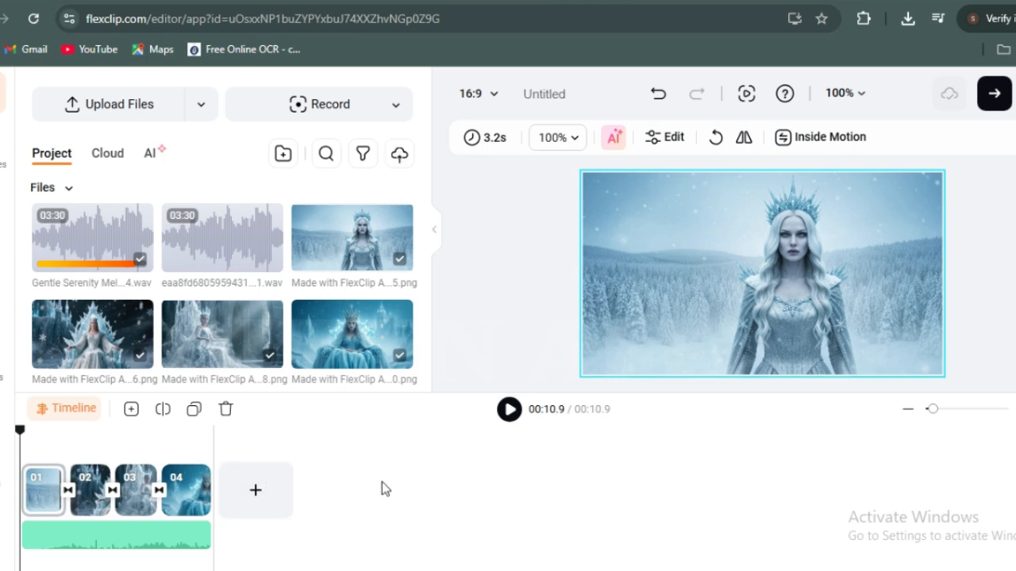
# Step: Add the second Golden overlay to scene 1, preview it, and lengthen the scene to 3.8 s
pyautogui.click(38, 490)
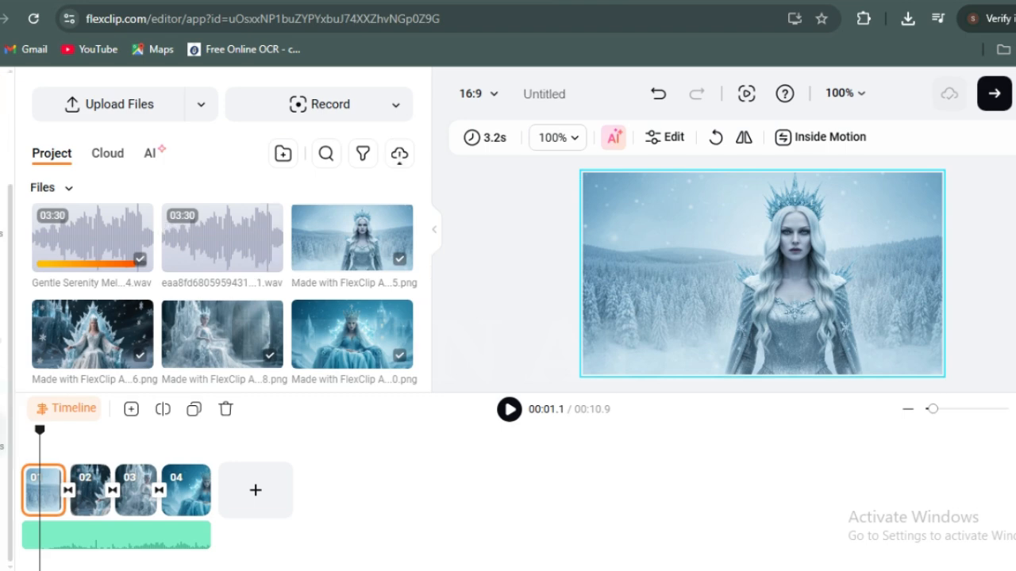
pyautogui.click(3, 487)
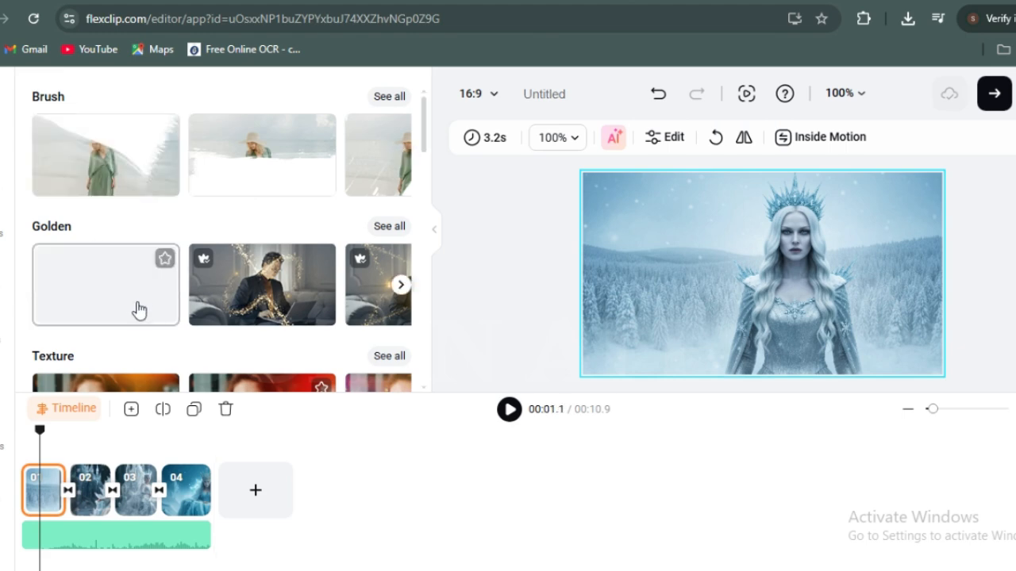
pyautogui.scroll(-2, 111, 282)
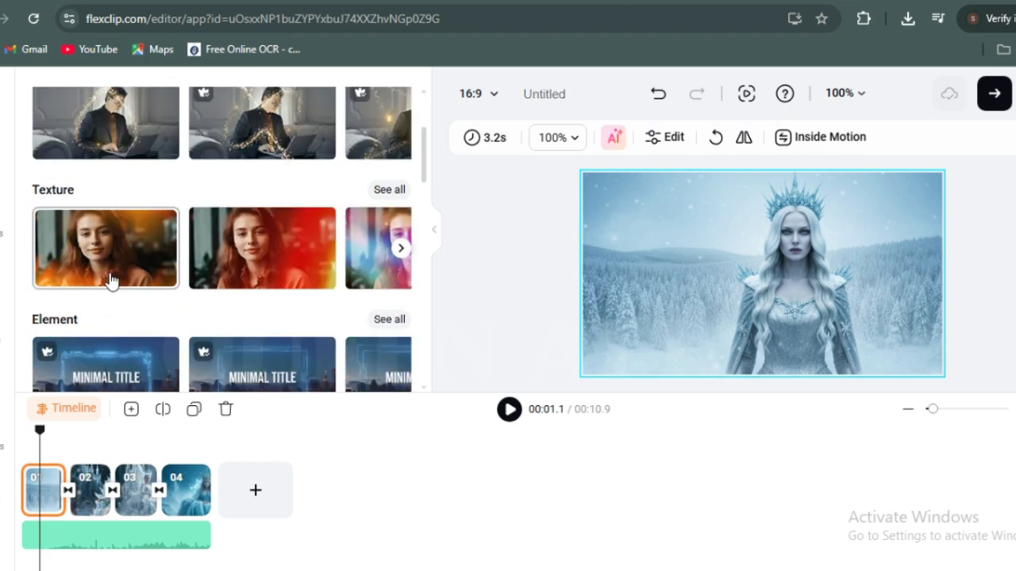
pyautogui.scroll(2, 111, 282)
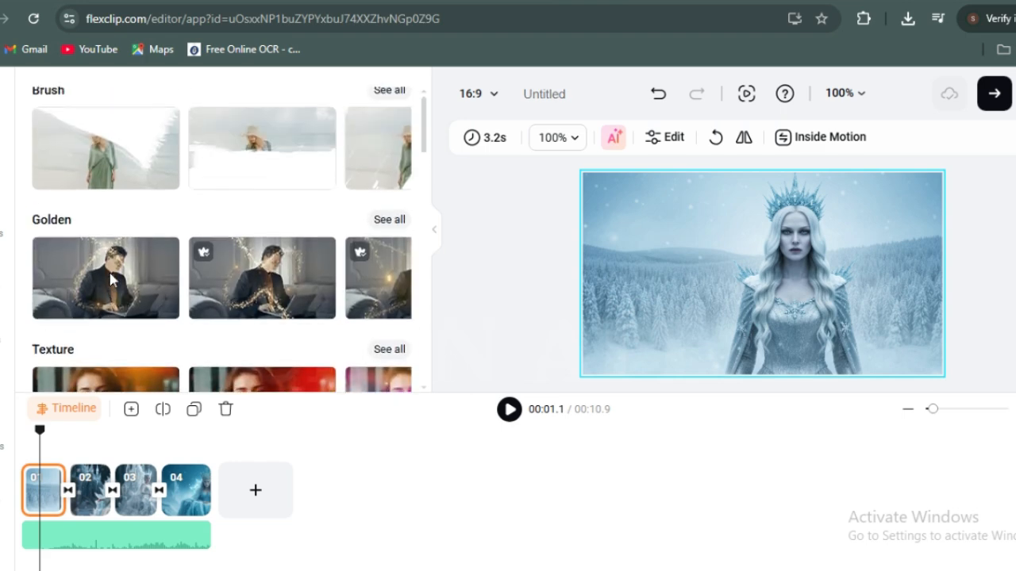
pyautogui.click(278, 292)
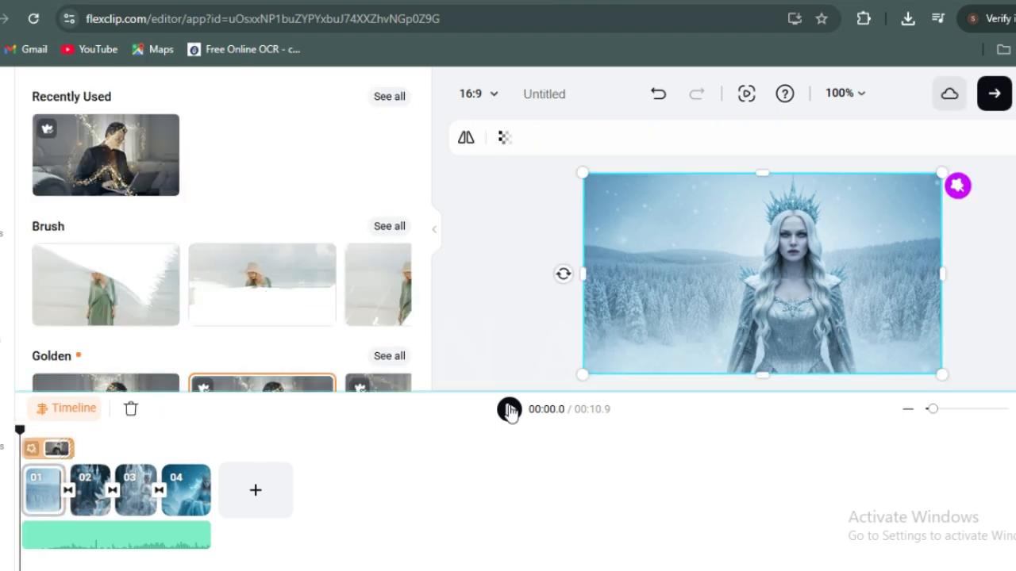
pyautogui.click(509, 410)
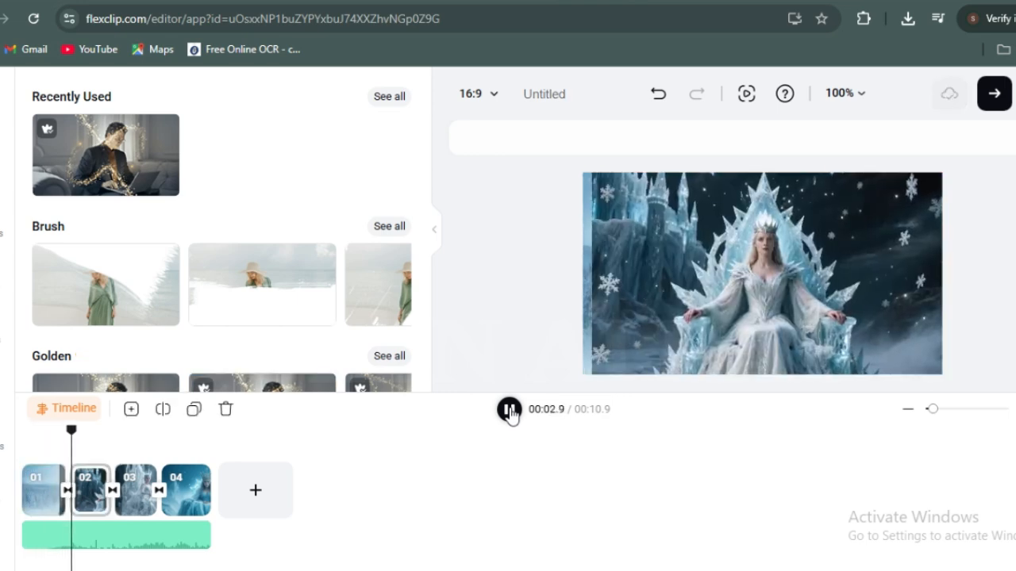
pyautogui.click(509, 410)
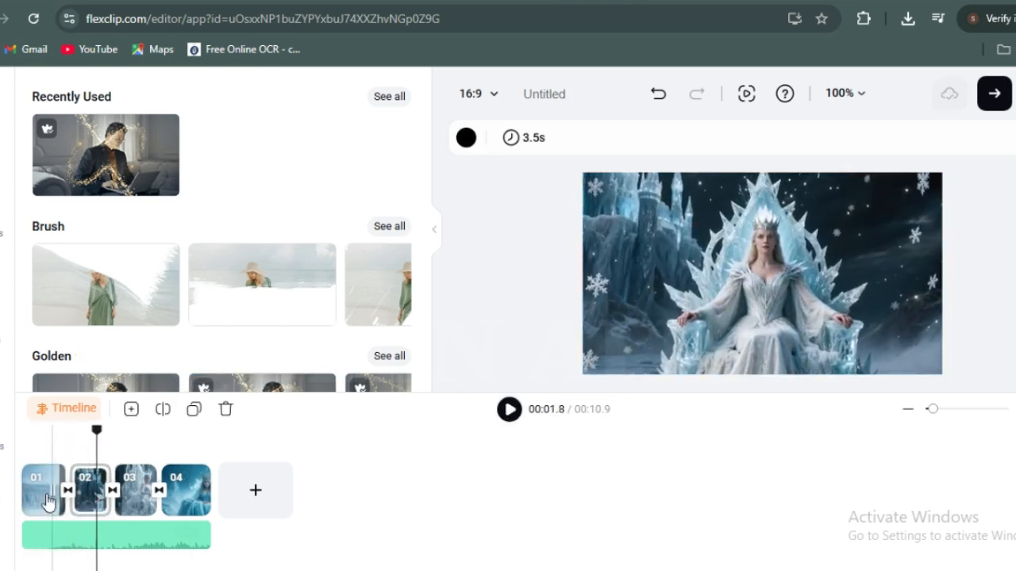
pyautogui.moveTo(54, 492)
pyautogui.mouseDown()
pyautogui.moveTo(70, 490)
pyautogui.moveTo(68, 505)
pyautogui.mouseUp()
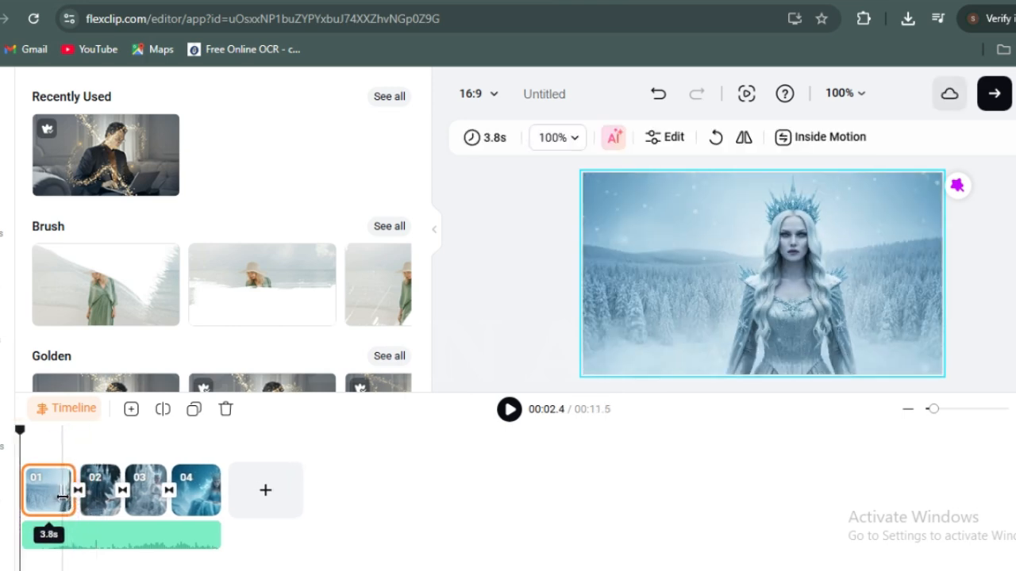
# Step: Add the second Brush overlay to scene 2 and preview the result
pyautogui.click(100, 505)
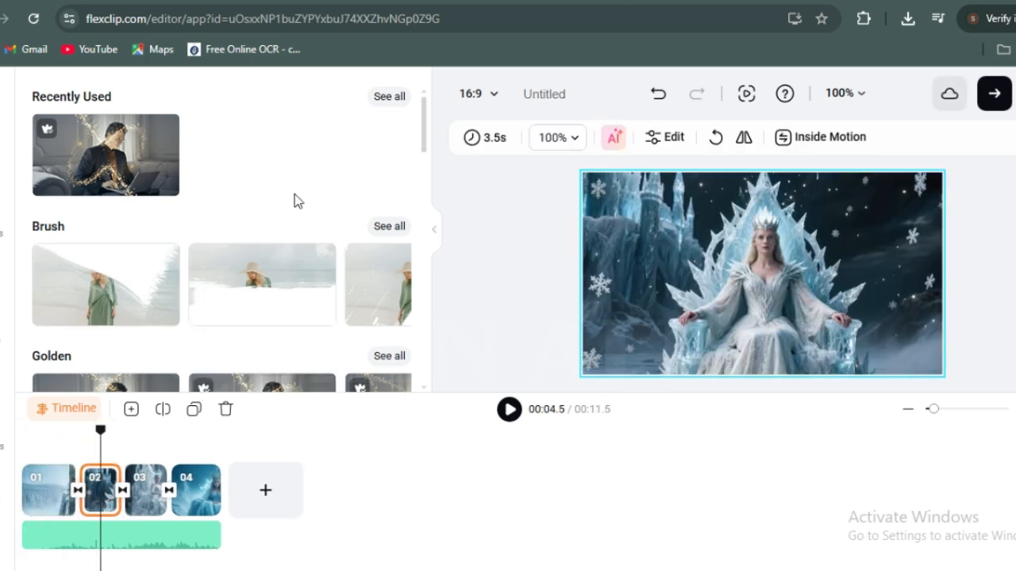
pyautogui.click(286, 273)
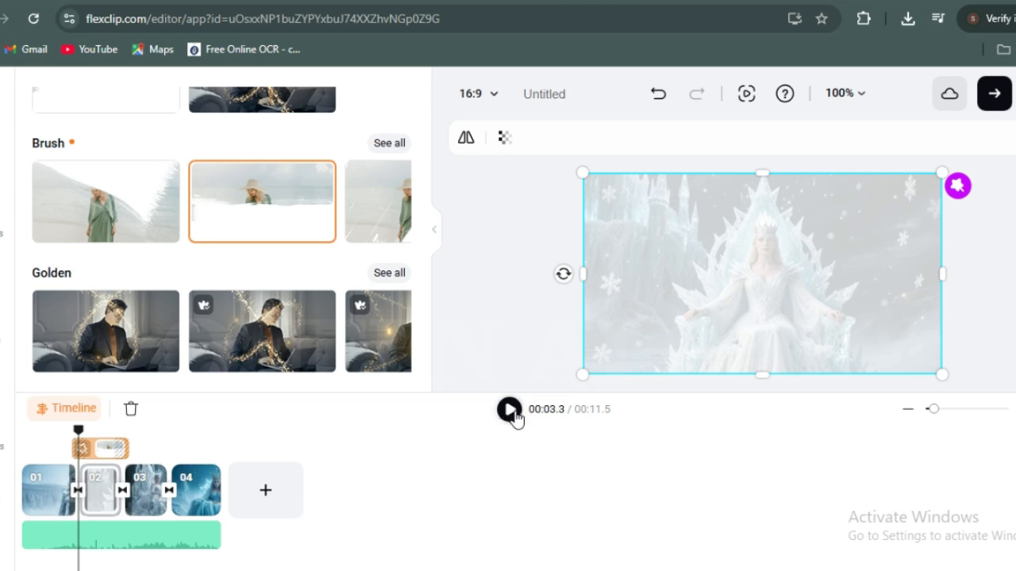
pyautogui.click(509, 410)
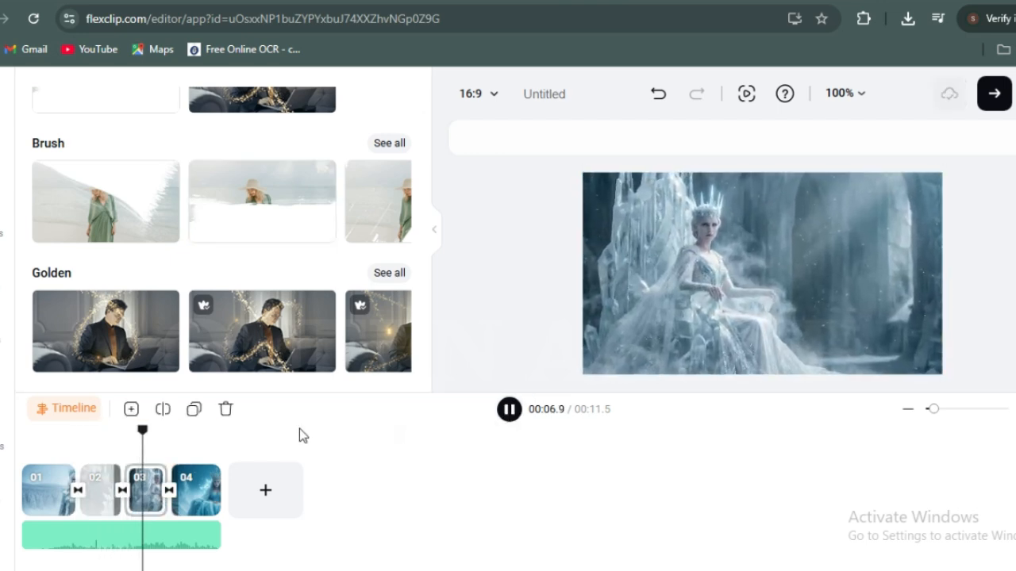
pyautogui.click(517, 414)
# Step: Lengthen scenes 2, 3 and 4, with scene 3 at 4.9 s, and add overlays to scenes 3 and 4, using the first Film overlay on scene 4
pyautogui.click(108, 494)
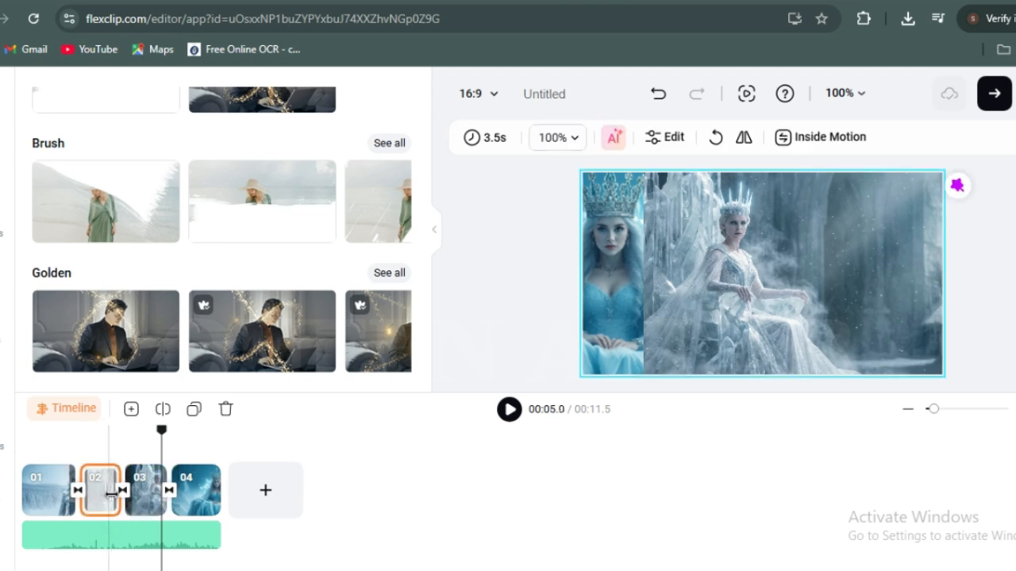
pyautogui.moveTo(113, 495); pyautogui.dragTo(276, 490)
pyautogui.click(167, 492)
pyautogui.click(243, 496)
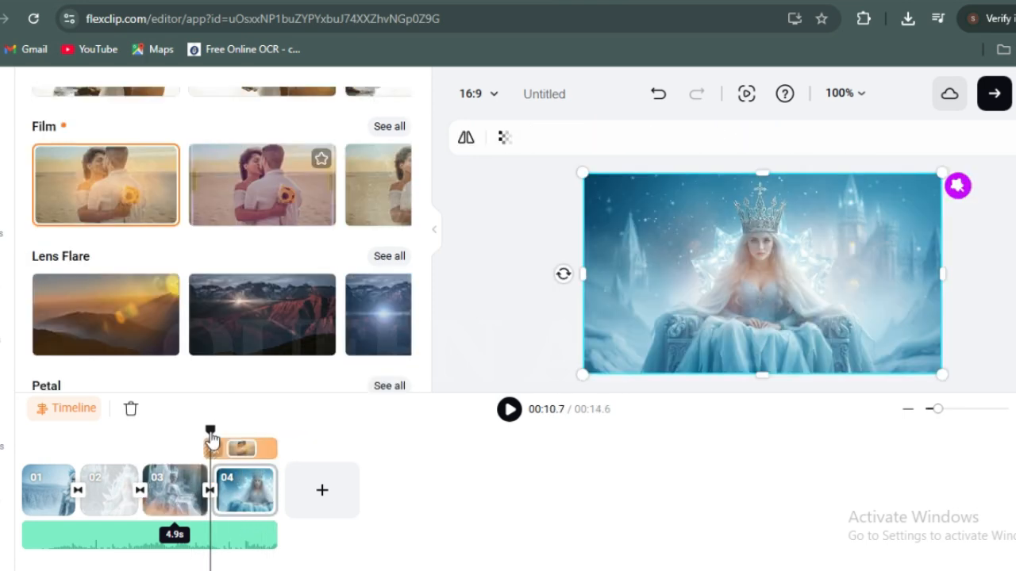
# Step: Play the whole video from the beginning to review the overlays and music
pyautogui.moveTo(210, 433); pyautogui.dragTo(19, 431)
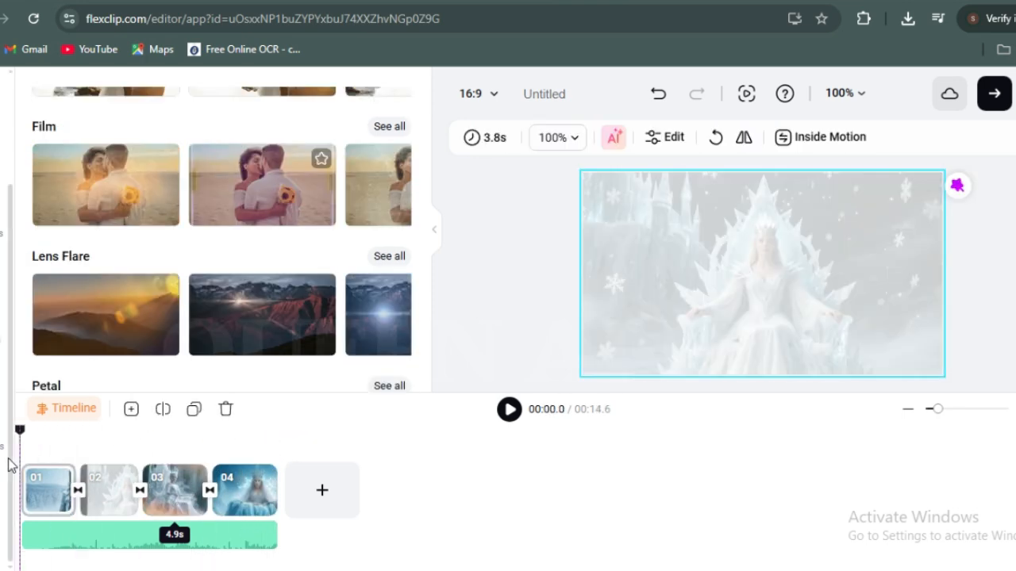
pyautogui.click(512, 412)
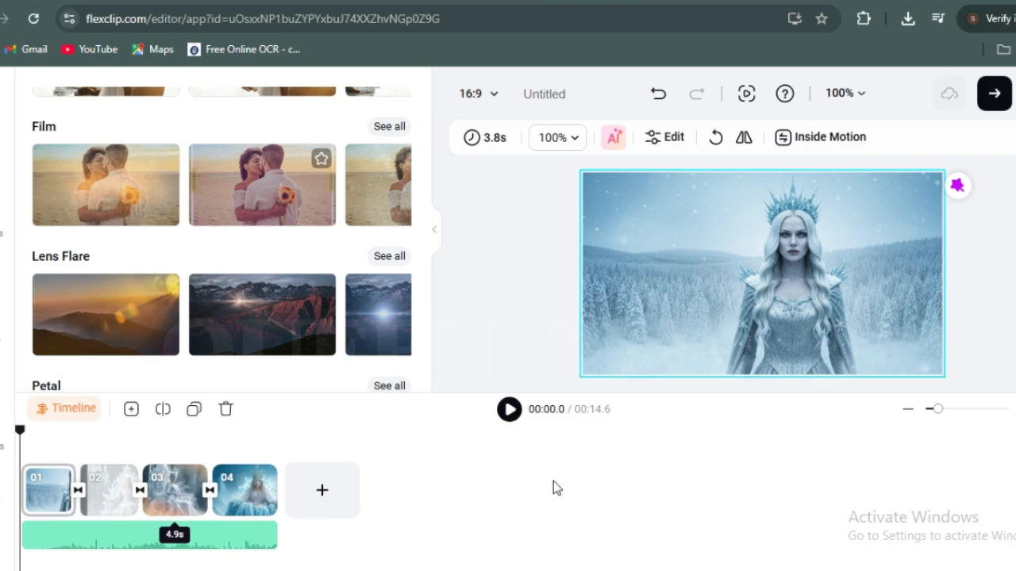
pyautogui.click(551, 482)
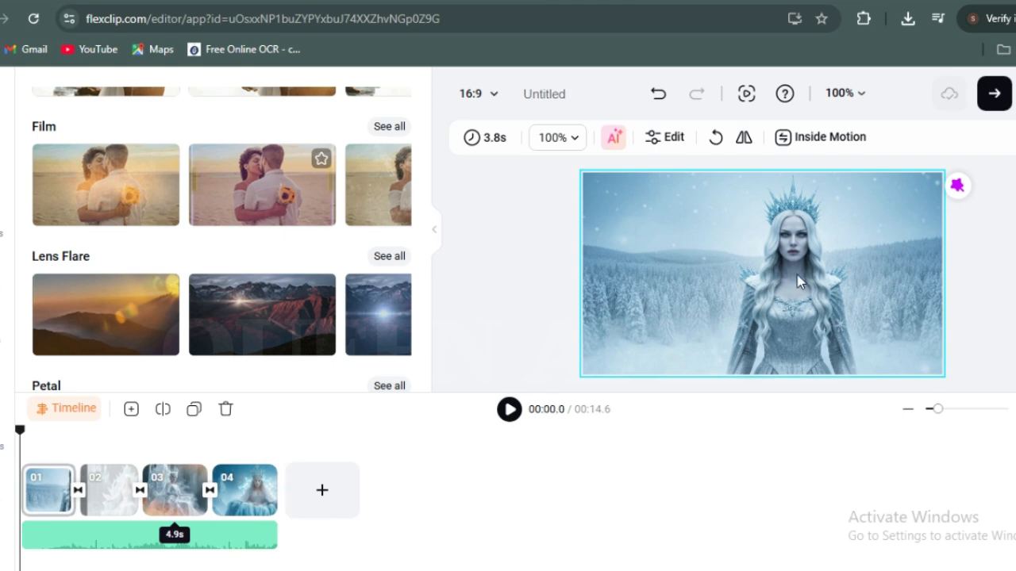
# Step: Set the video's export resolution to 1080p and start the export
pyautogui.click(999, 97)
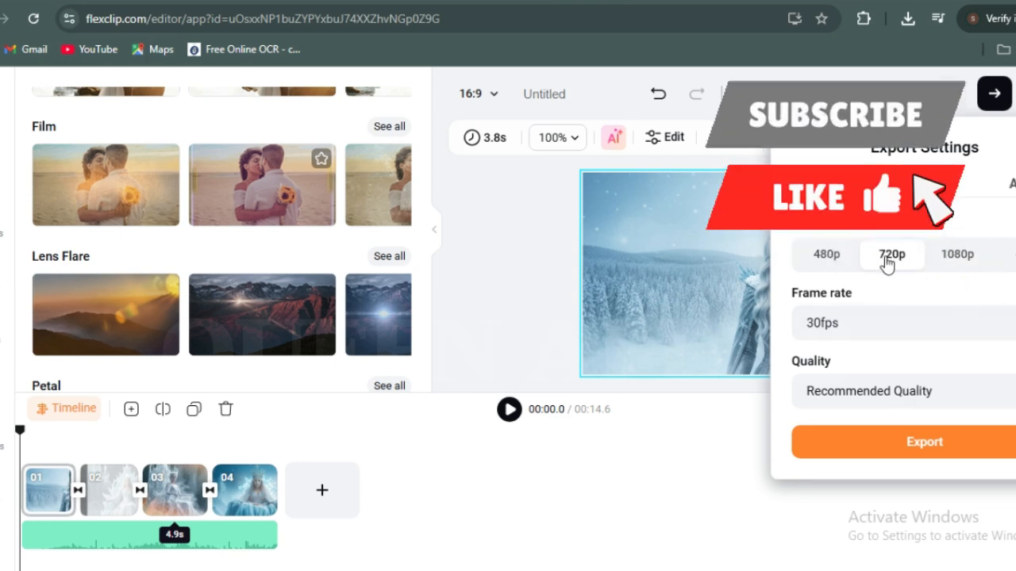
pyautogui.click(929, 263)
pyautogui.click(894, 263)
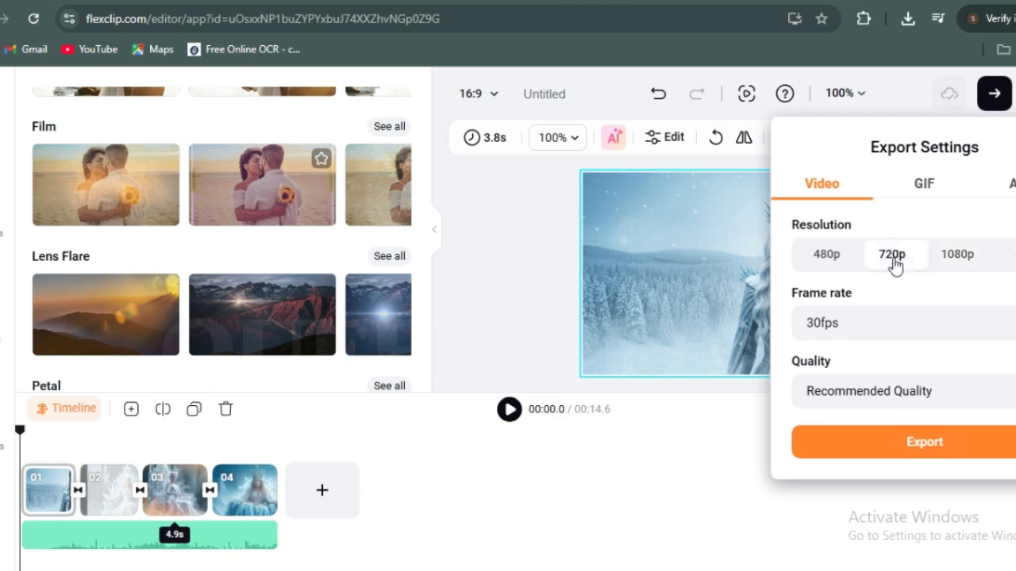
pyautogui.click(943, 264)
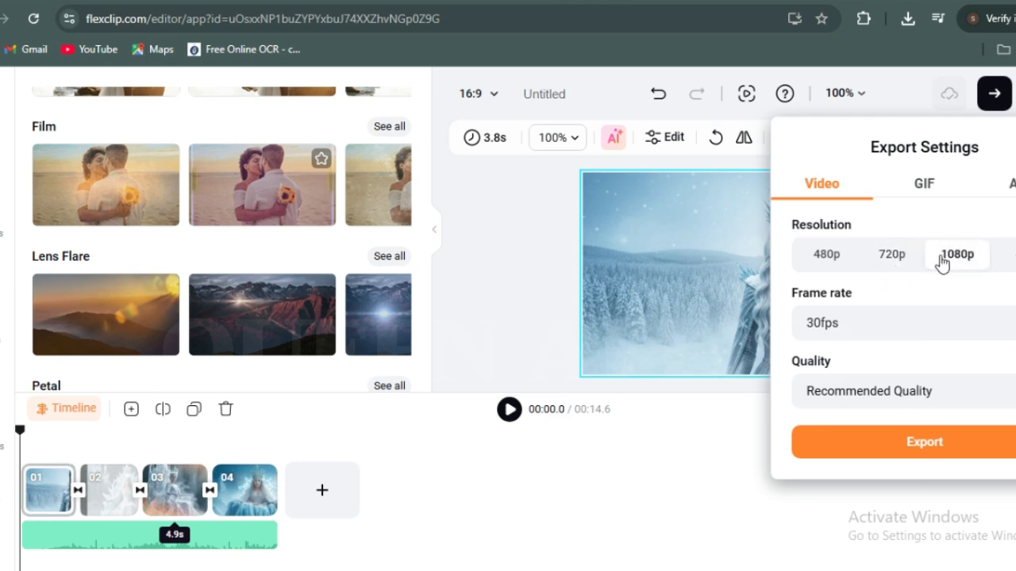
pyautogui.click(960, 450)
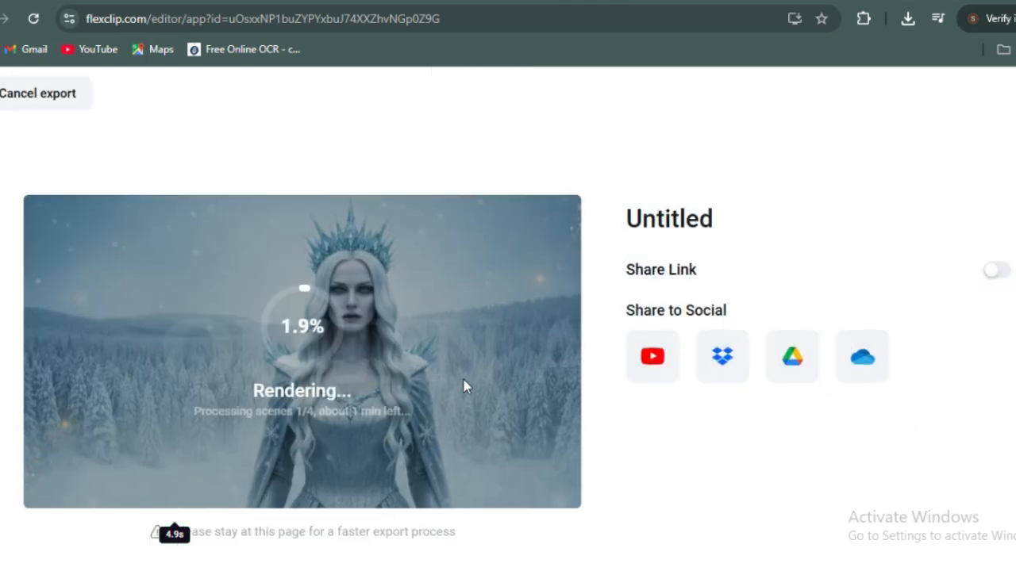